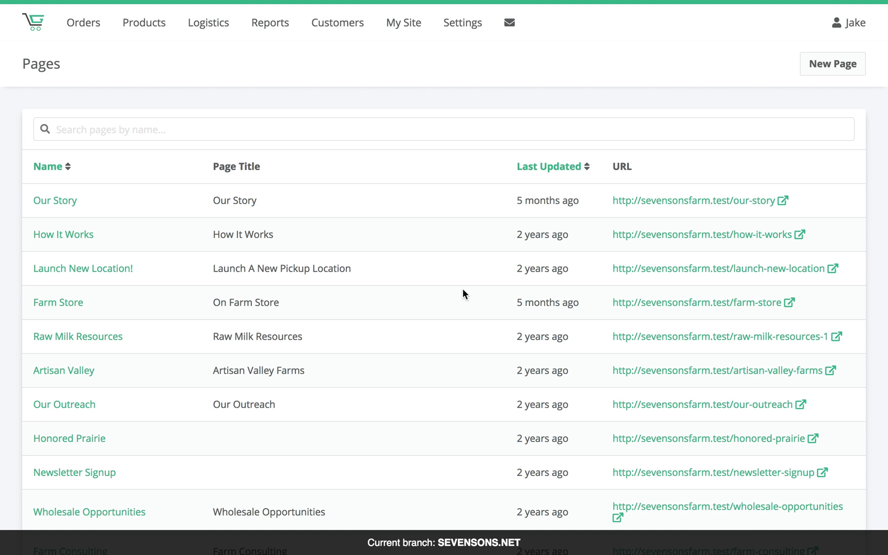
- Go to the site's Pages list and start a new page named 'Test Page'
click(401, 22)
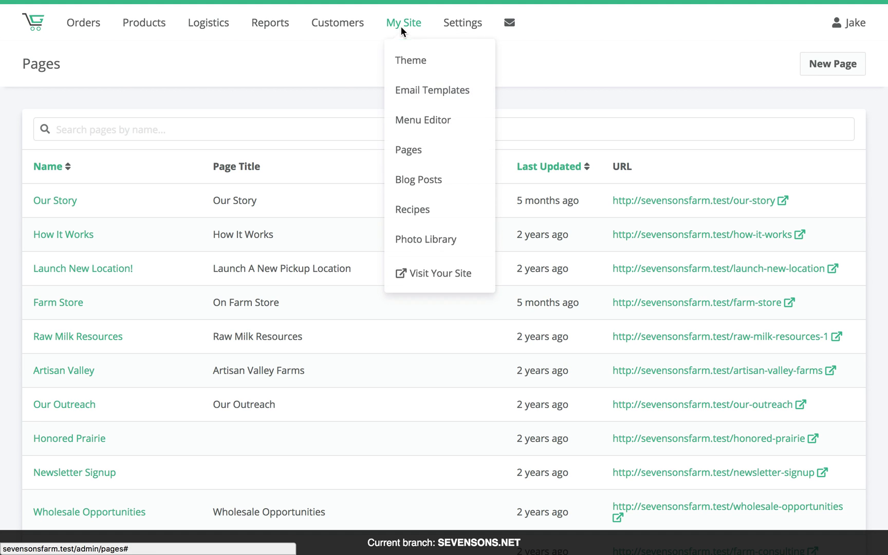
click(417, 149)
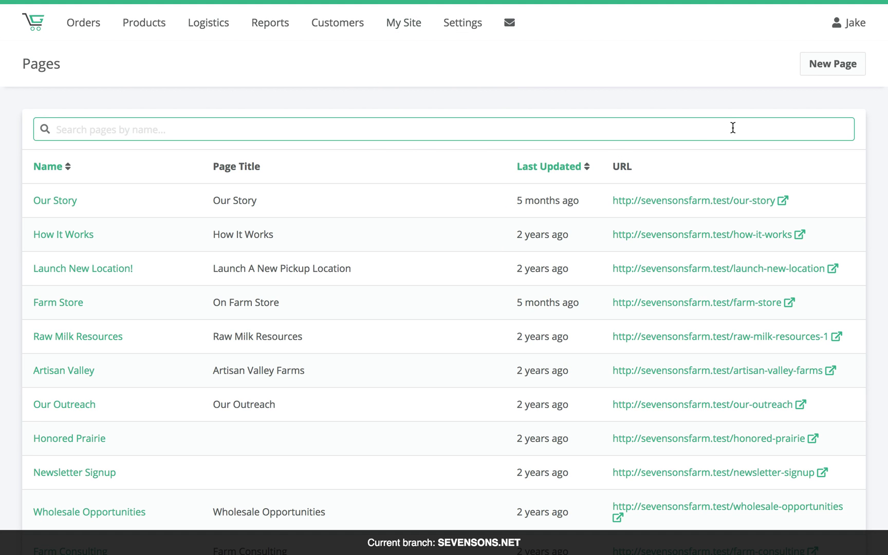
click(834, 65)
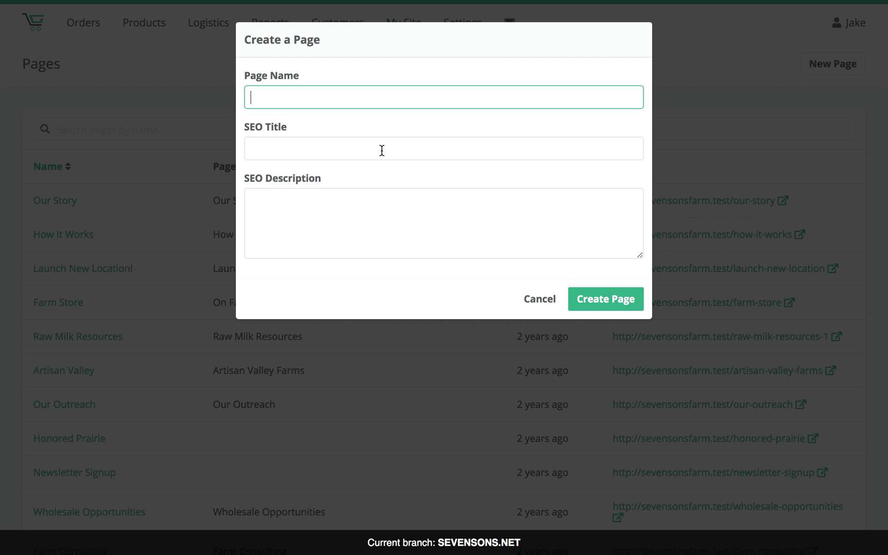
text(Test Page)
click(340, 128)
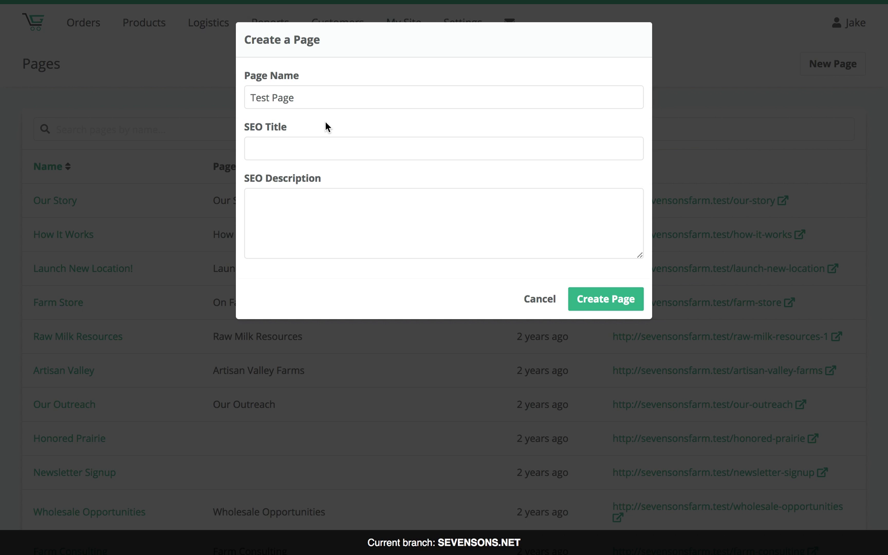
- Leave the SEO title and SEO description blank and create the page
click(278, 146)
click(320, 250)
click(316, 127)
click(613, 297)
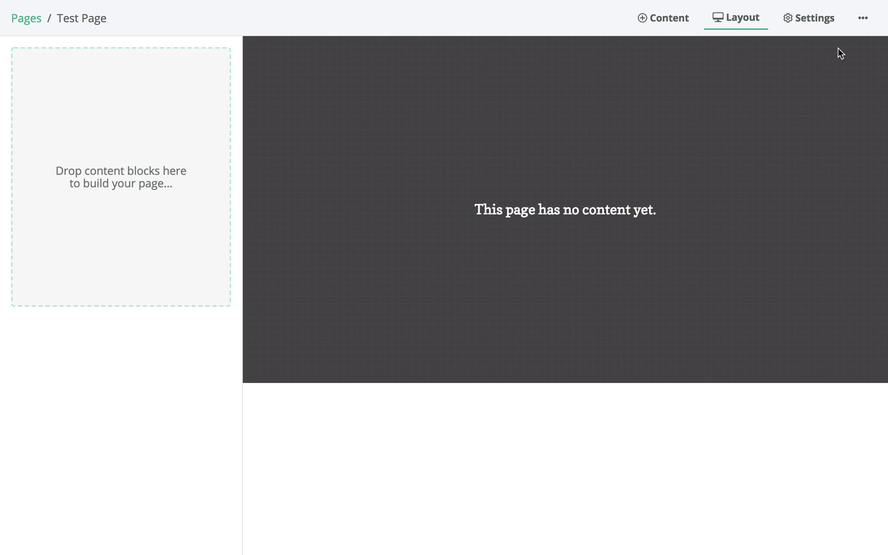
- Check the page's extra actions menu without choosing one, then show the content block library
click(864, 21)
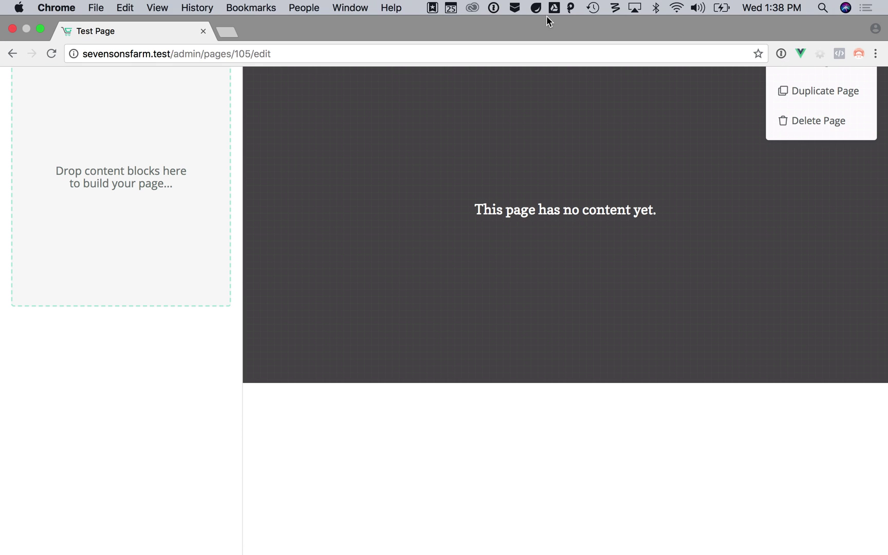
click(553, 15)
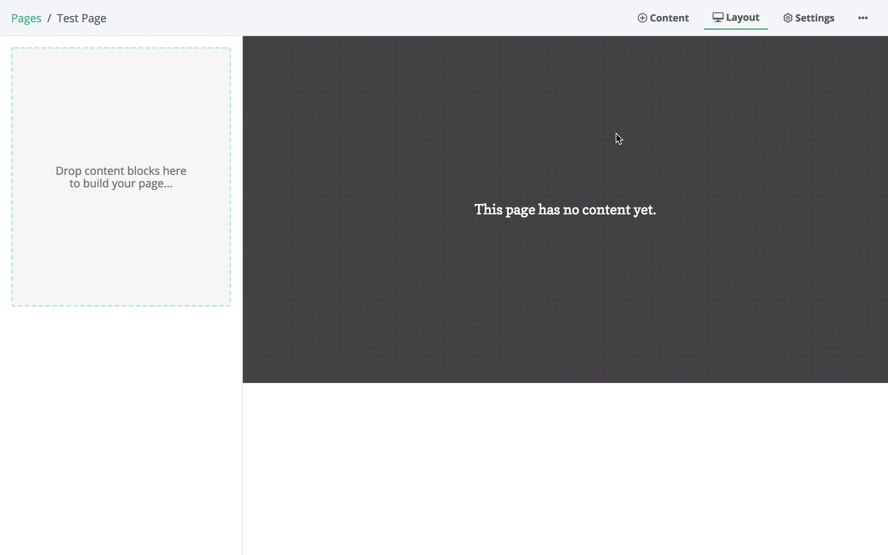
click(663, 21)
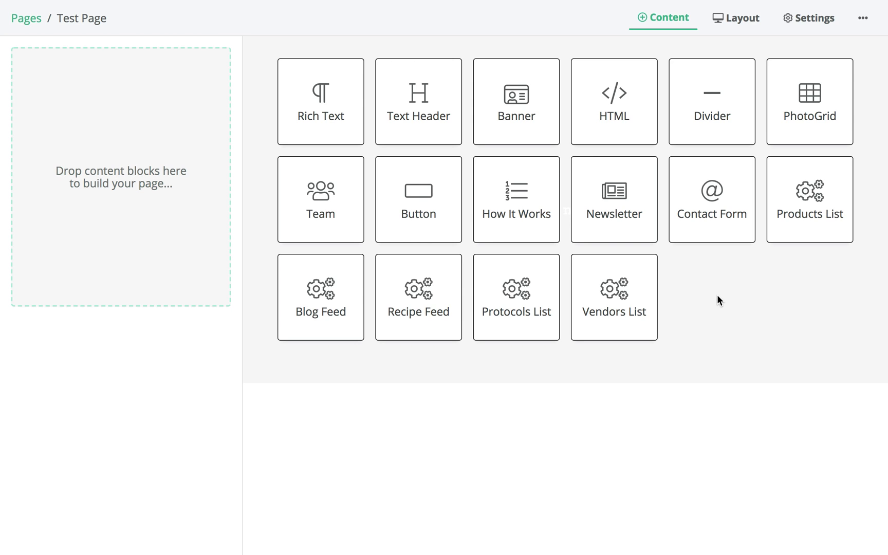
- Drop a Banner block onto Test Page and return to its block list
drag(527, 119, 130, 138)
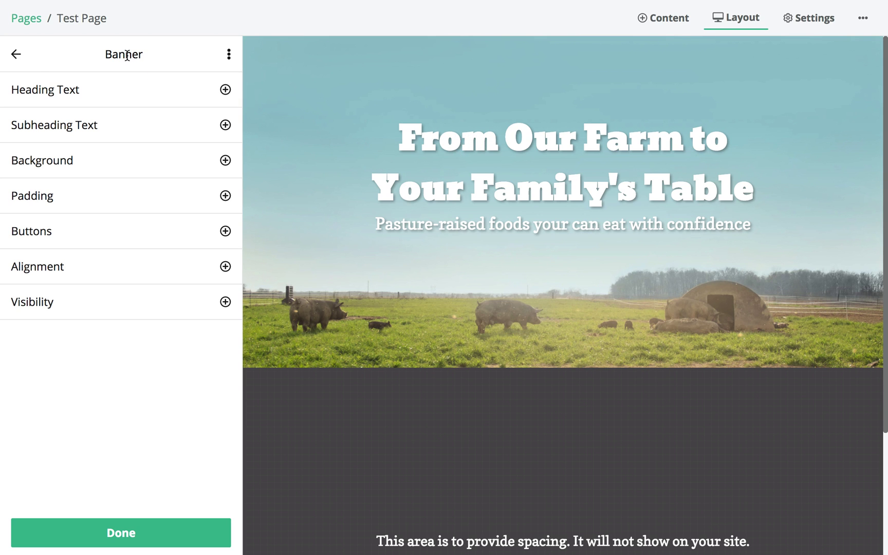
click(16, 56)
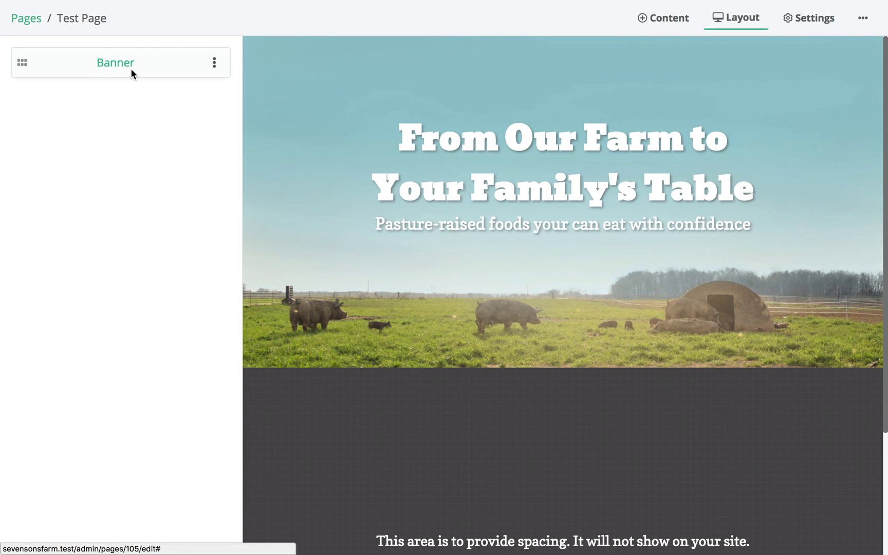
click(215, 70)
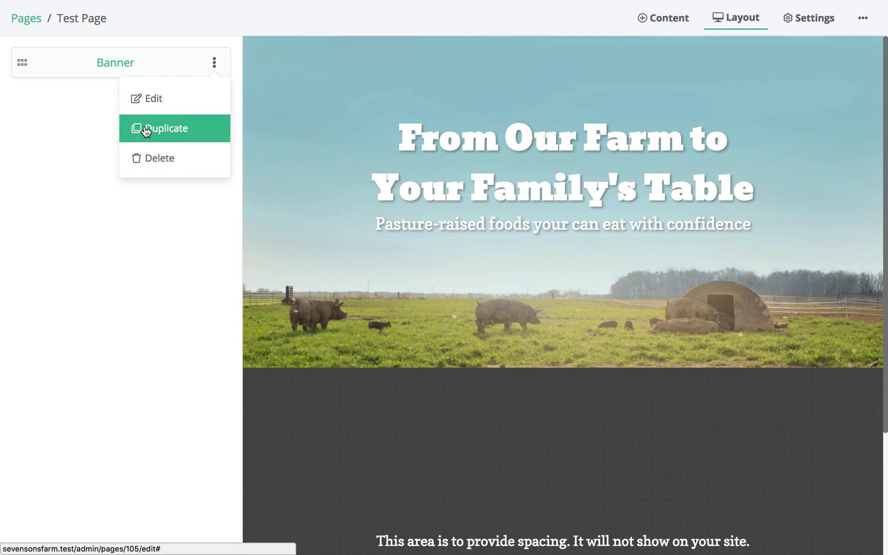
click(75, 110)
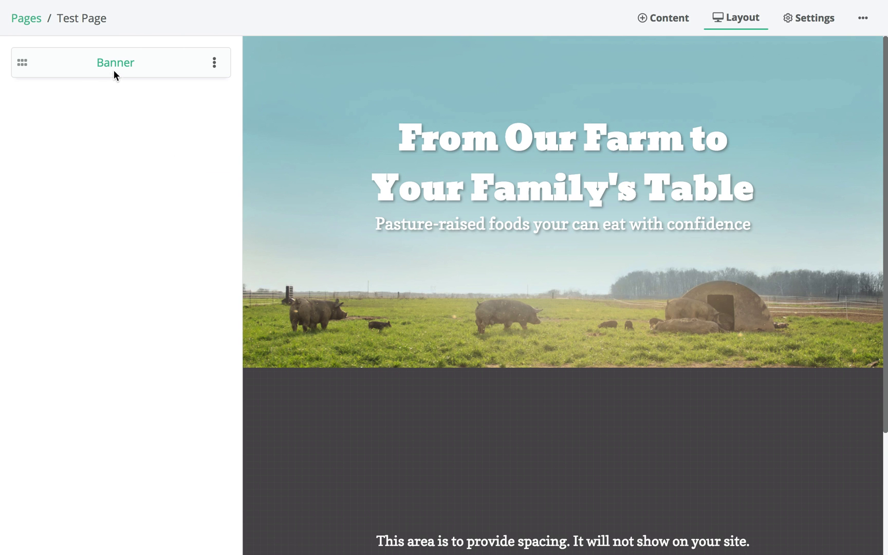
click(115, 66)
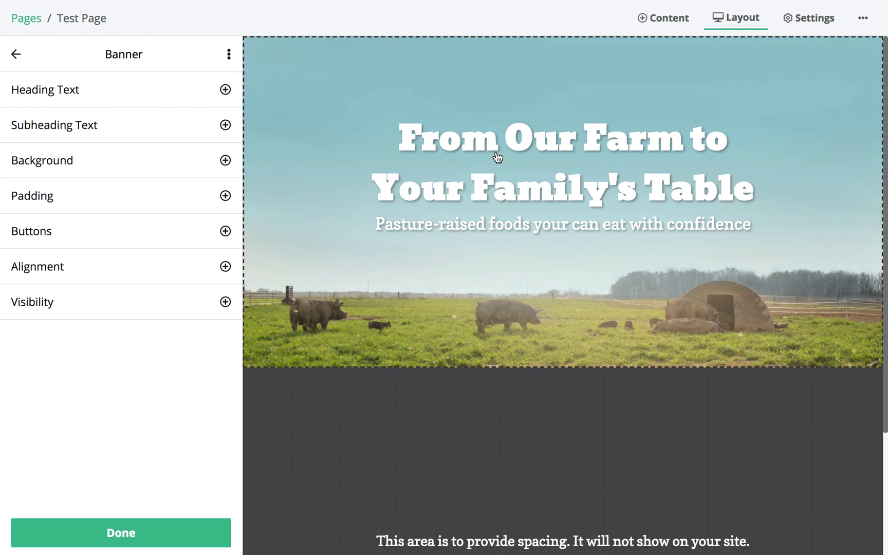
click(73, 92)
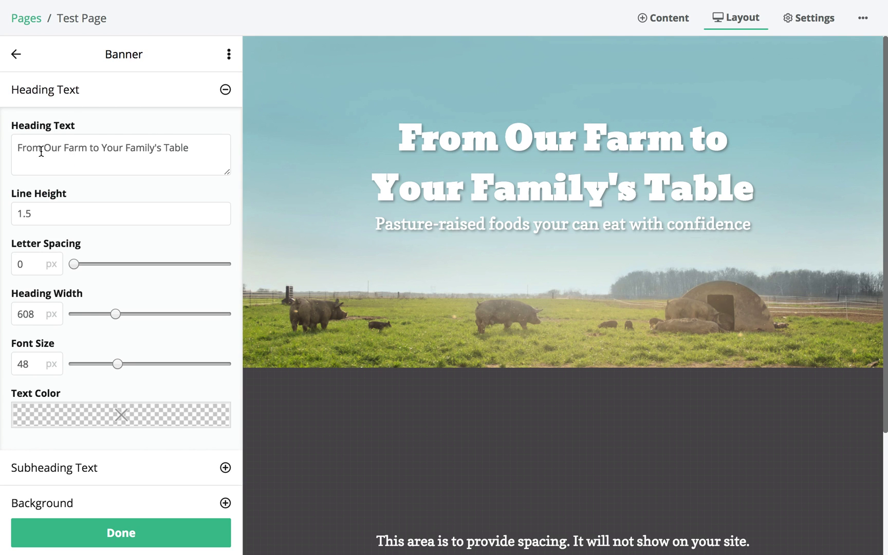
- Change the heading's word 'Table' to 'Doorstep' and set the heading width to 704 px
double_click(178, 147)
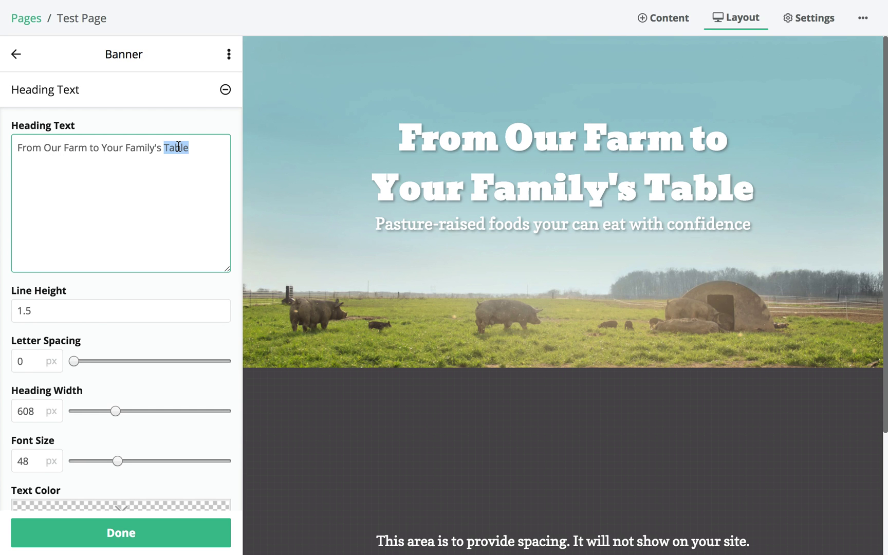
text(Doorstep)
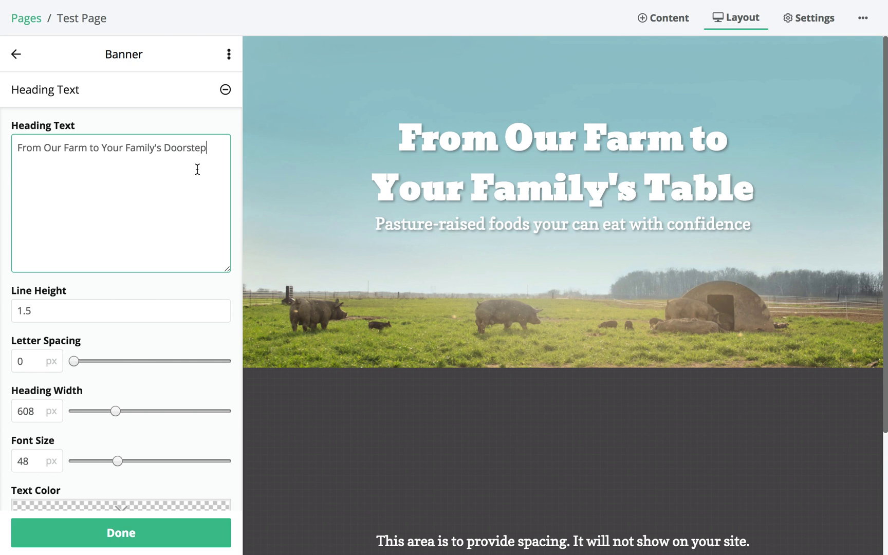
click(191, 111)
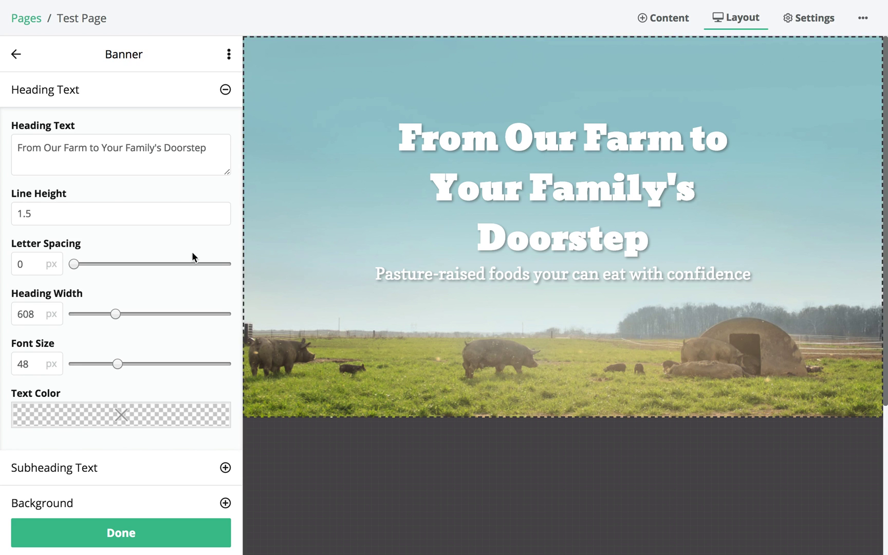
drag(115, 314, 130, 314)
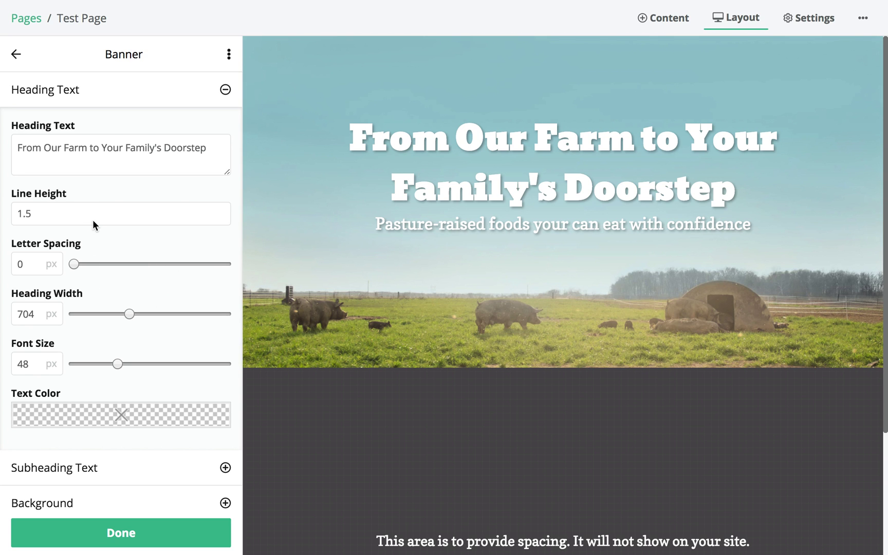
- Try a dark red heading text colour, then clear it again
scroll(93, 220, down, 2)
scroll(103, 189, up, 2)
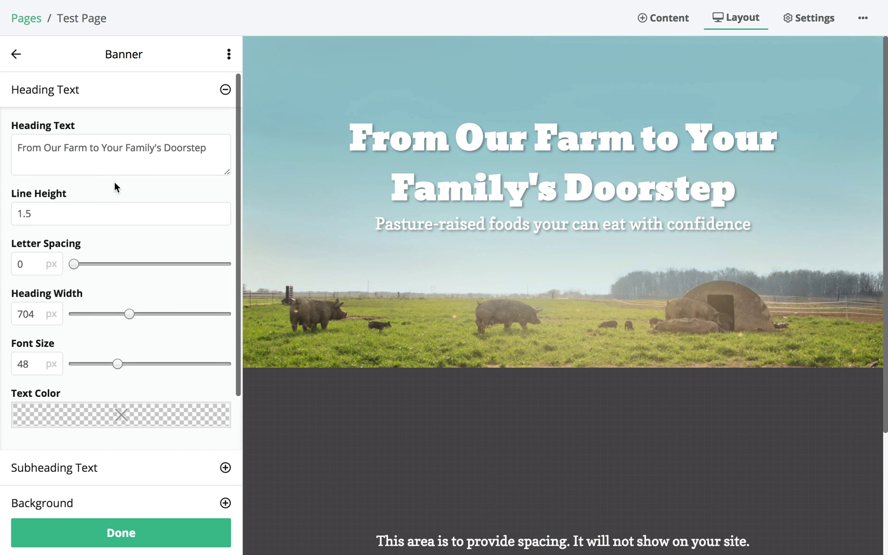
scroll(114, 184, down, 6)
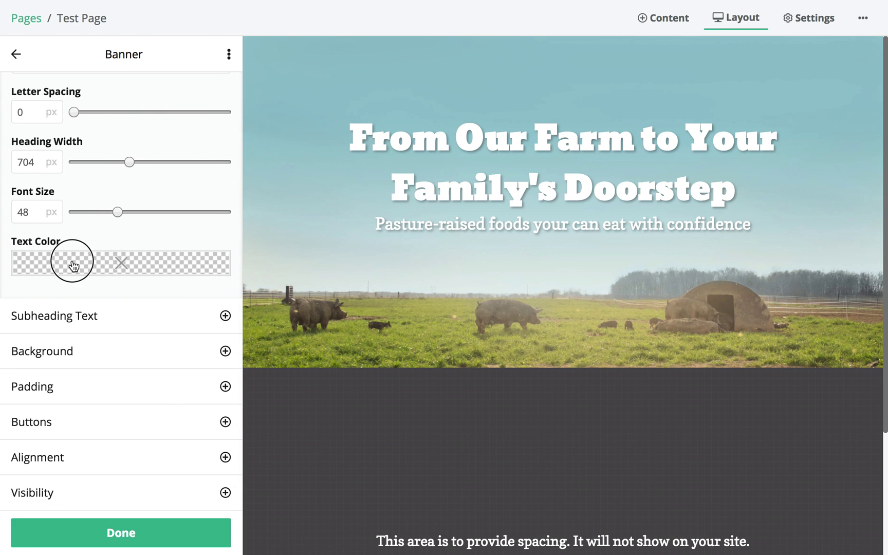
click(73, 265)
click(115, 311)
click(137, 427)
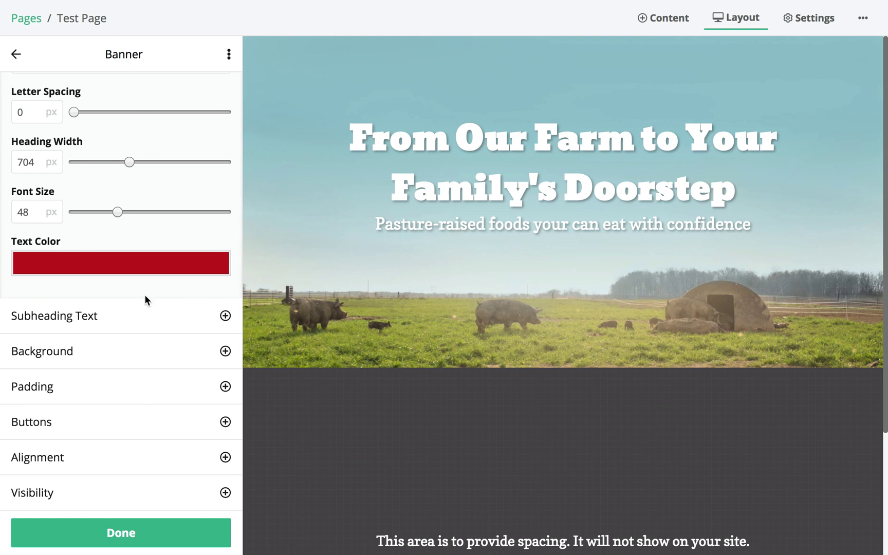
click(59, 267)
click(156, 294)
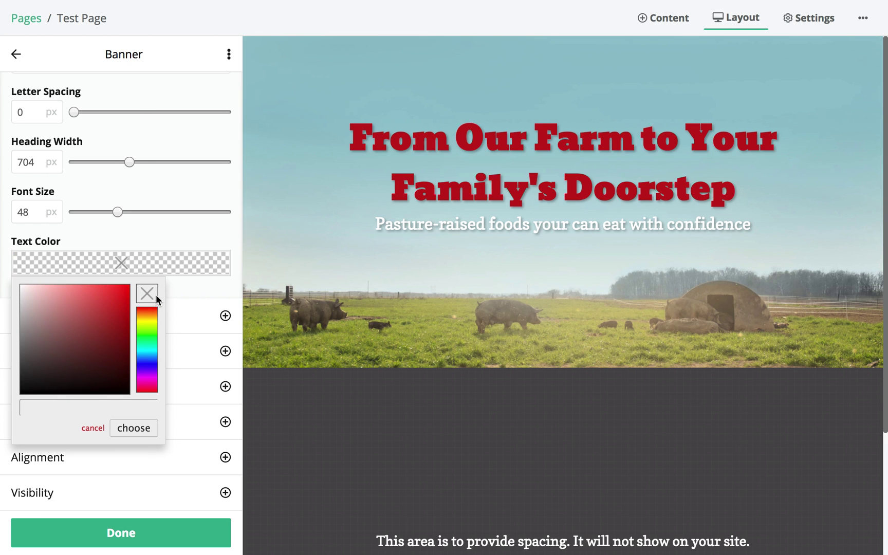
click(138, 426)
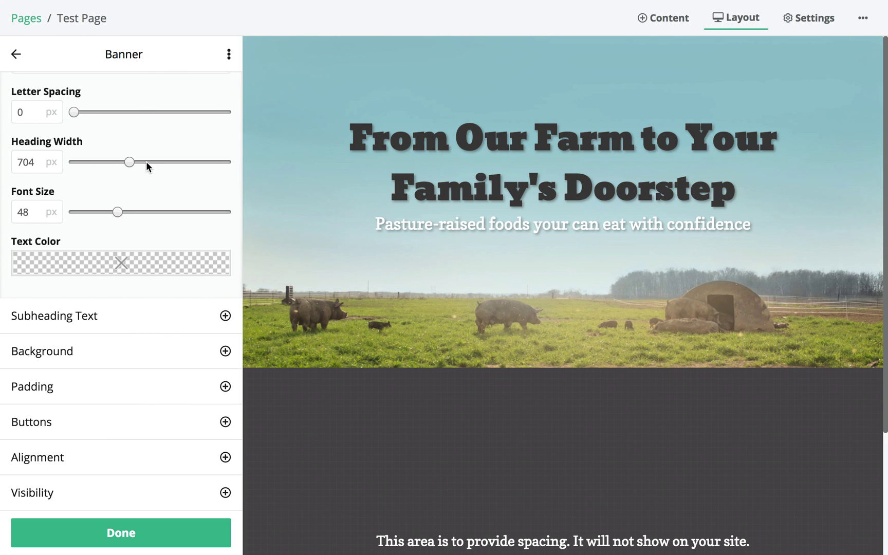
- Set the Banner heading text colour to white (#ffffff)
scroll(146, 161, up, 3)
click(113, 99)
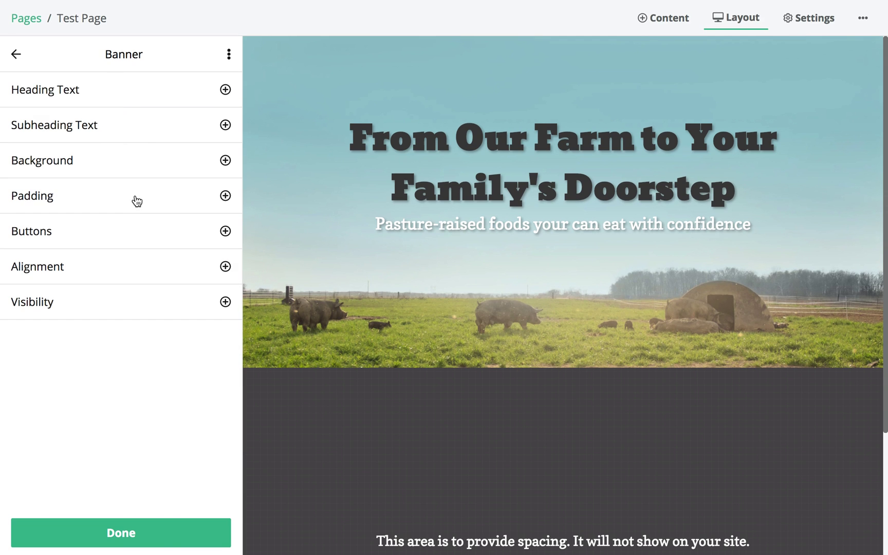
click(97, 98)
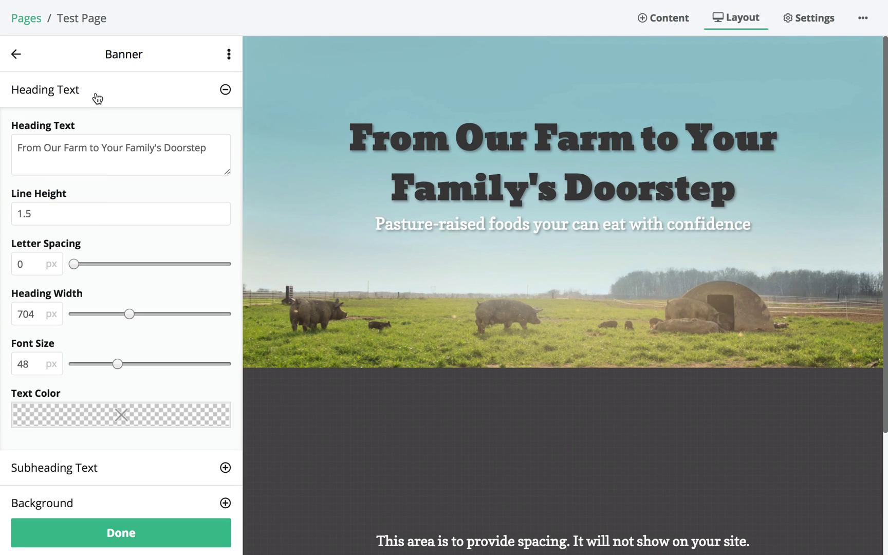
click(75, 415)
drag(86, 307, 17, 240)
click(132, 385)
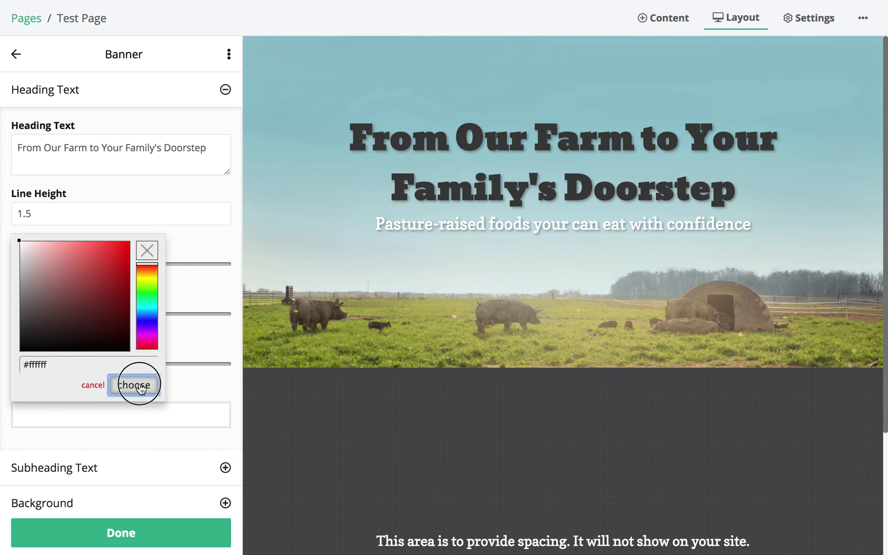
click(116, 100)
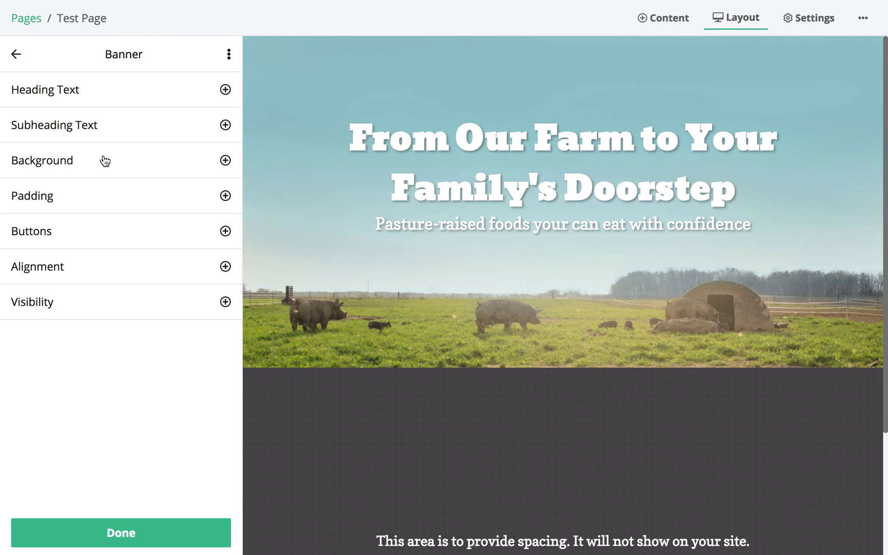
click(81, 165)
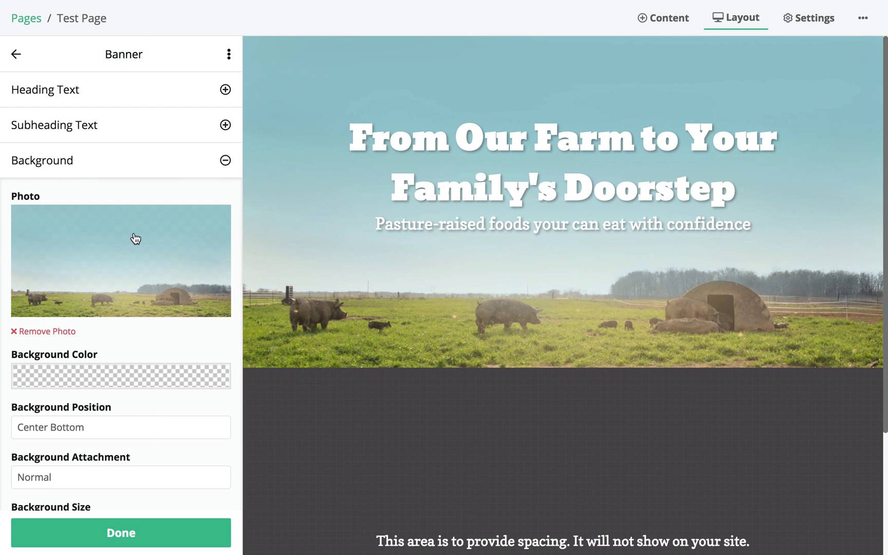
- Tint the Banner background with a semi-transparent dark red, then make it more opaque
scroll(134, 238, down, 1)
scroll(135, 238, down, 1)
click(51, 291)
click(107, 334)
drag(107, 334, 106, 375)
drag(106, 432, 120, 432)
click(132, 462)
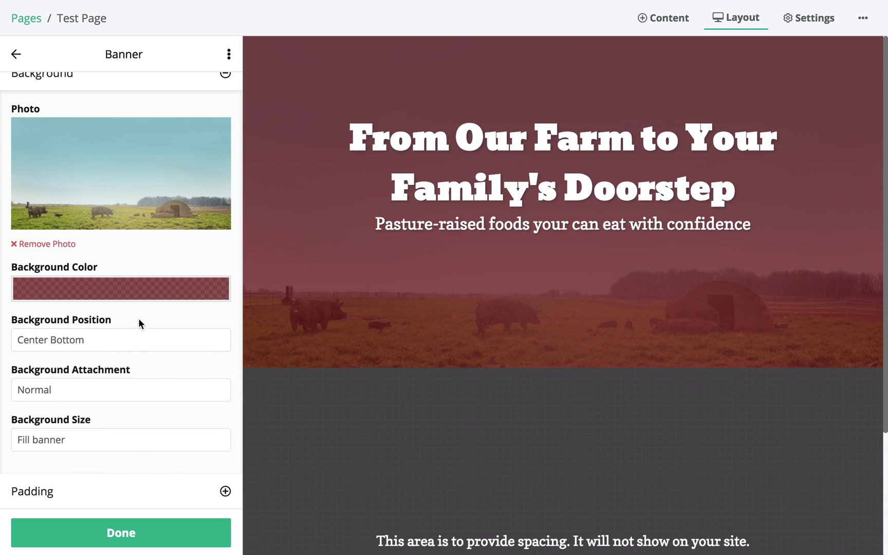
click(107, 300)
drag(120, 434, 141, 432)
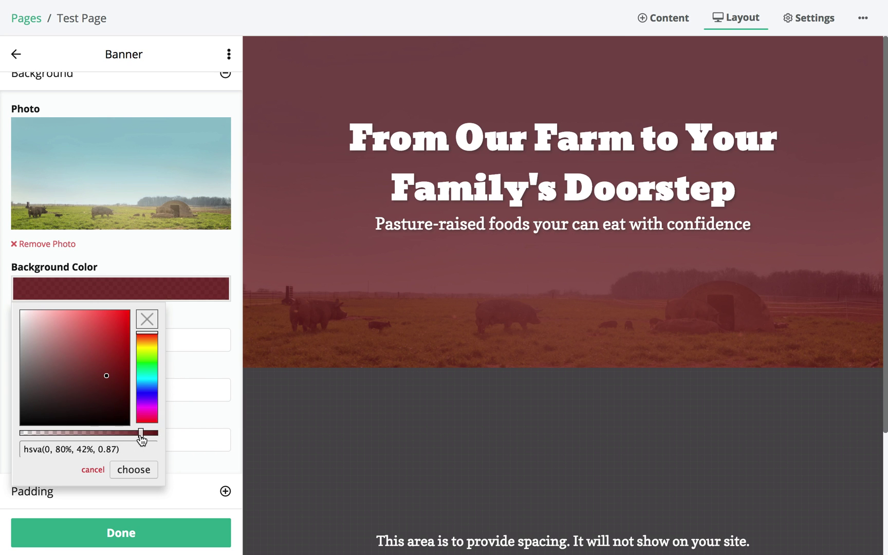
click(133, 469)
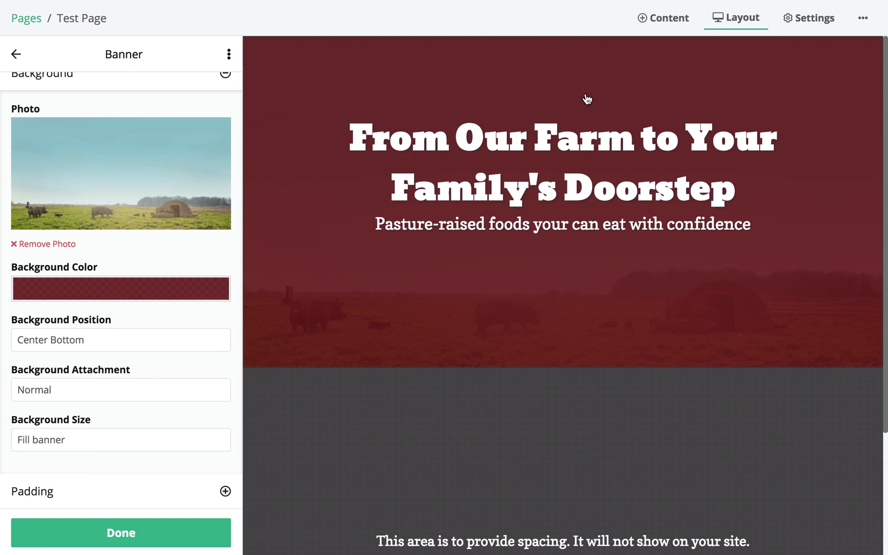
- Switch the background tint to light pink, then clear it to transparent
click(80, 299)
mouse_move(72, 373)
mouse_down()
mouse_move(60, 323)
mouse_move(42, 313)
mouse_up()
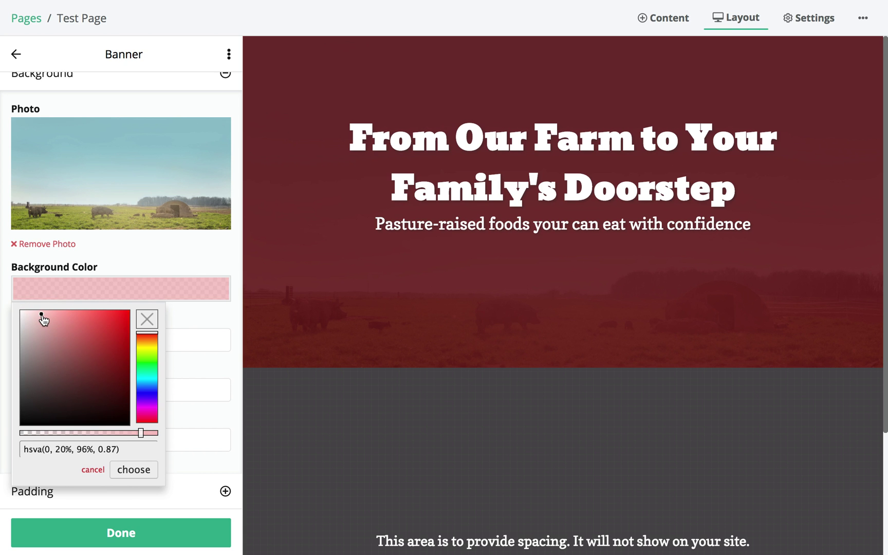
click(131, 470)
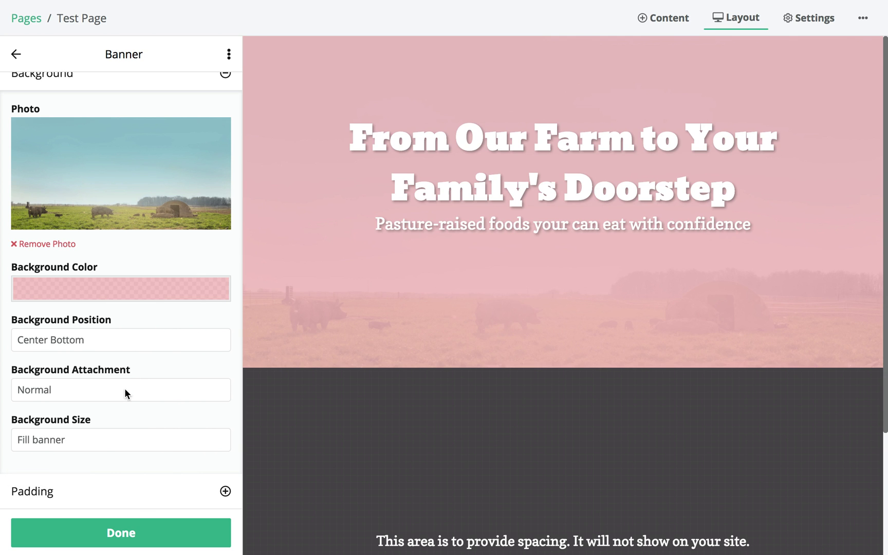
click(79, 293)
click(145, 312)
click(138, 471)
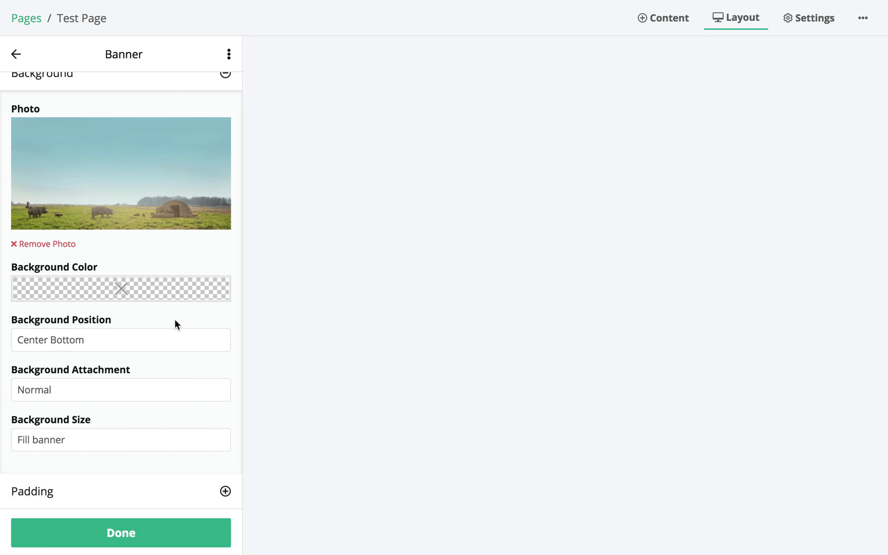
- Collapse the Background settings, finish the Banner block and reopen its settings
scroll(175, 323, down, 1)
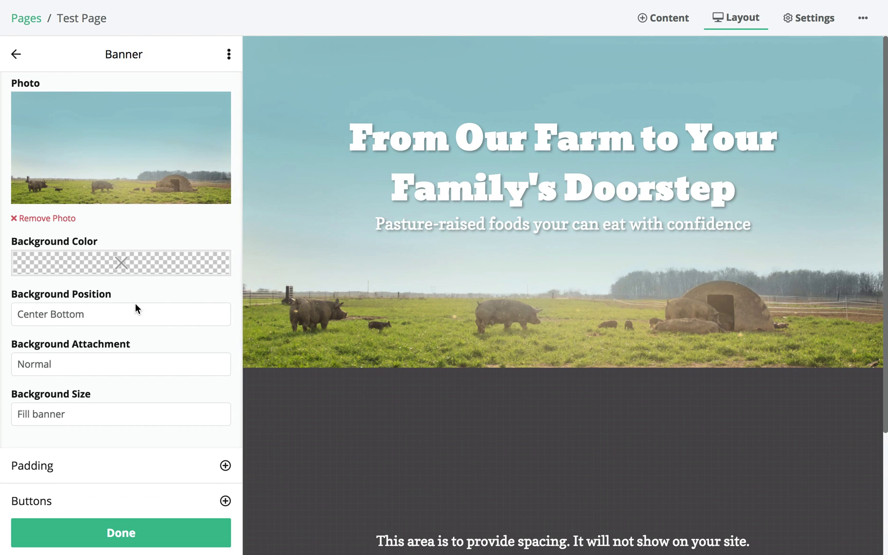
scroll(103, 277, down, 3)
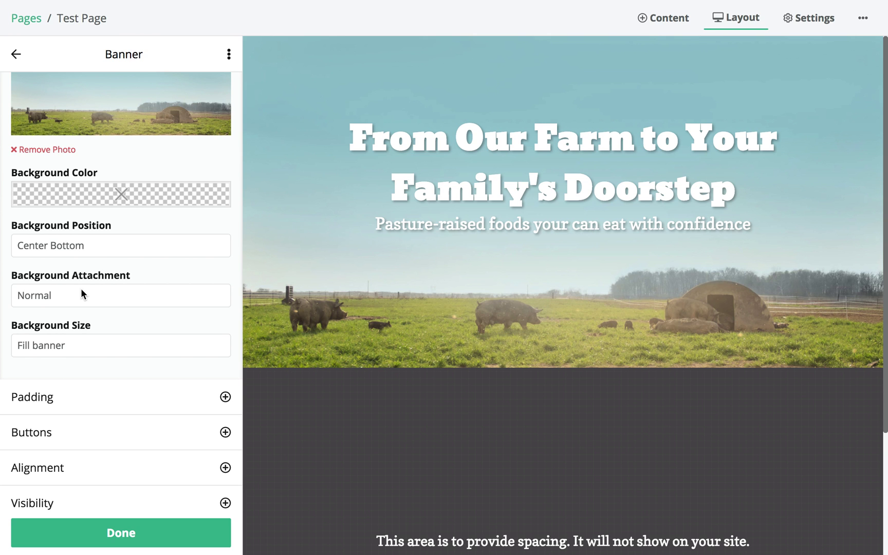
scroll(81, 288, down, 1)
scroll(95, 156, up, 5)
click(92, 159)
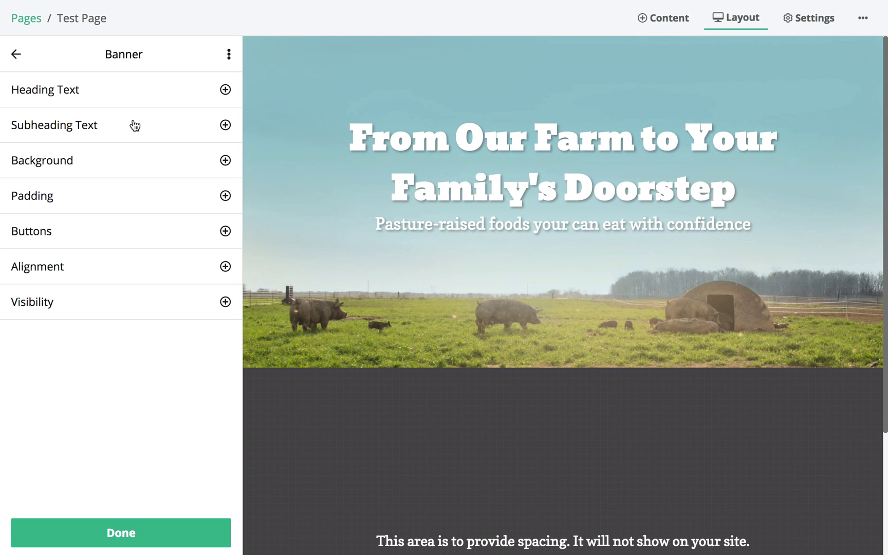
click(122, 529)
click(125, 71)
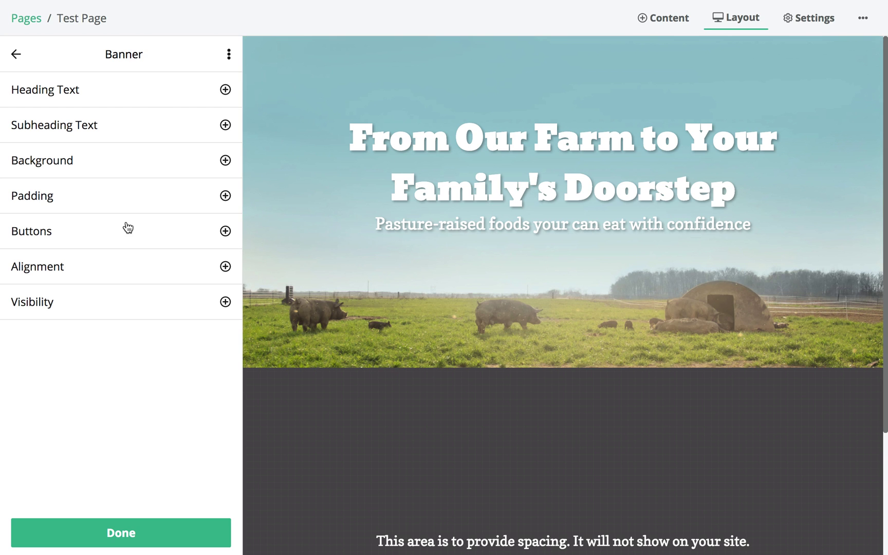
- Add a How It Works block from the content library above the Banner
click(16, 55)
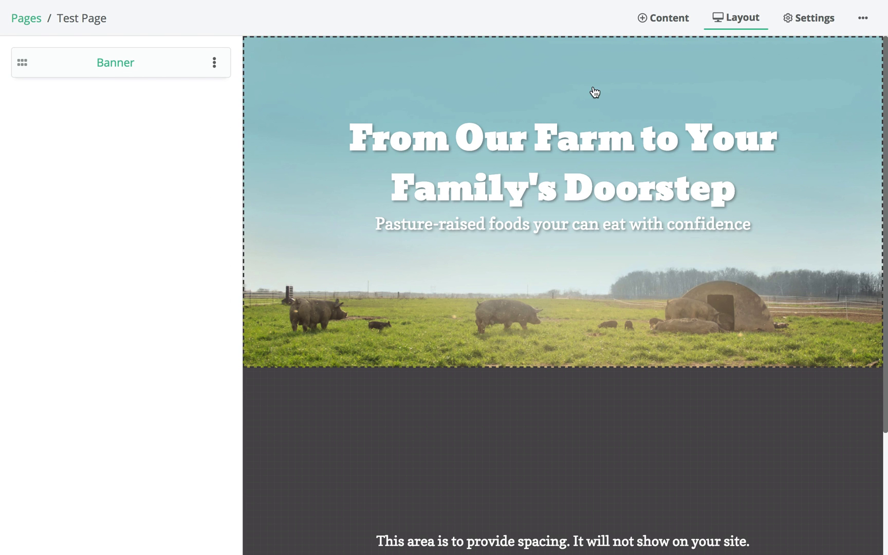
click(662, 18)
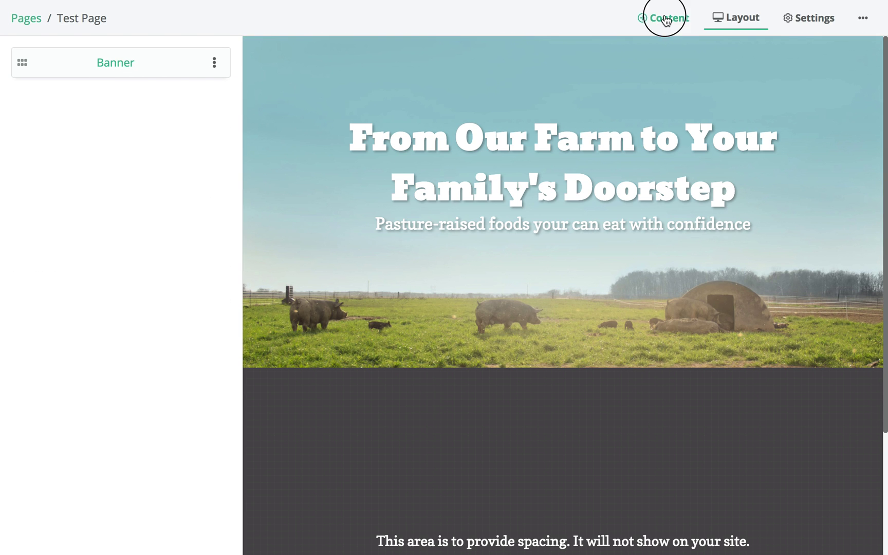
drag(517, 195, 123, 65)
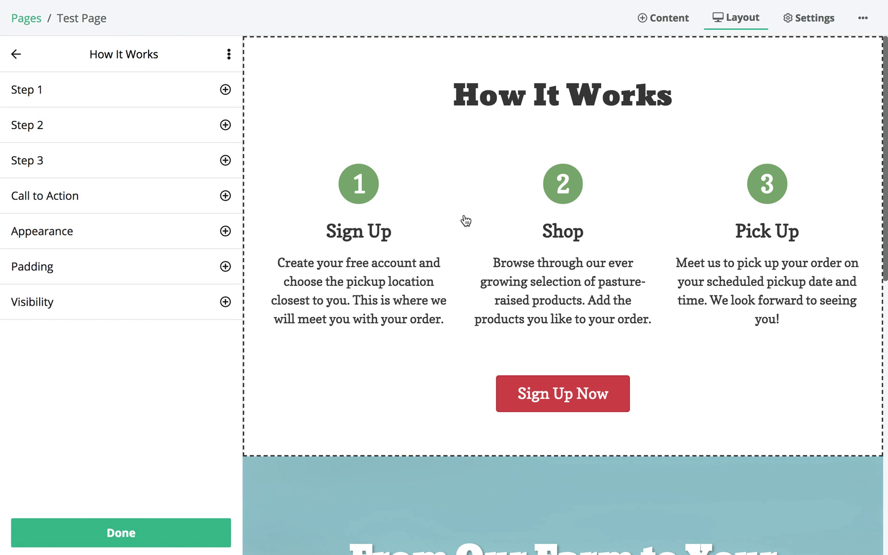
- Replace the How It Works button text 'Sign Up Now' with 'Register Now'
scroll(466, 220, down, 8)
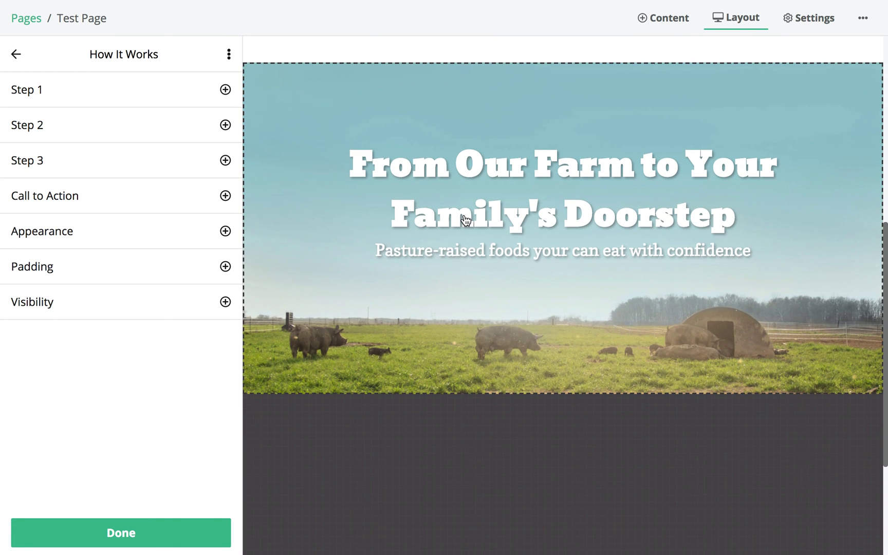
scroll(465, 220, up, 8)
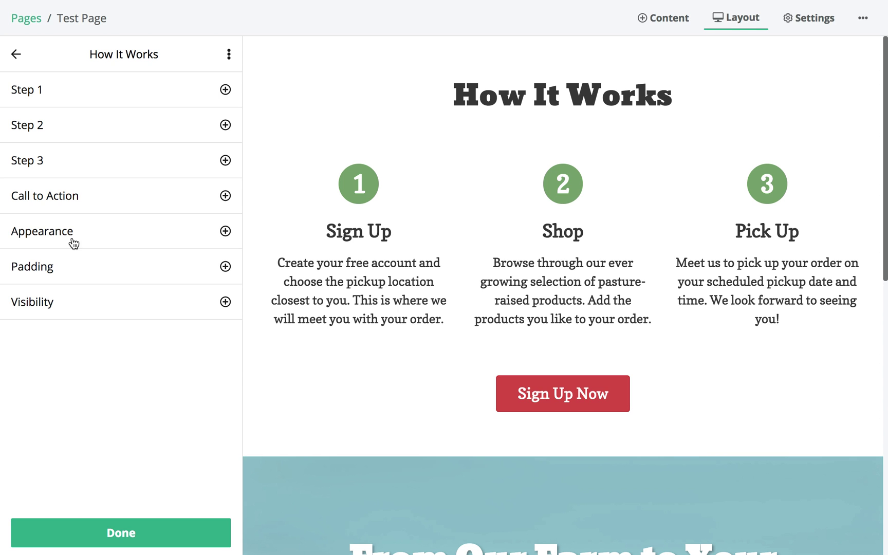
click(50, 170)
click(51, 165)
click(52, 194)
drag(74, 252, 8, 252)
click(88, 252)
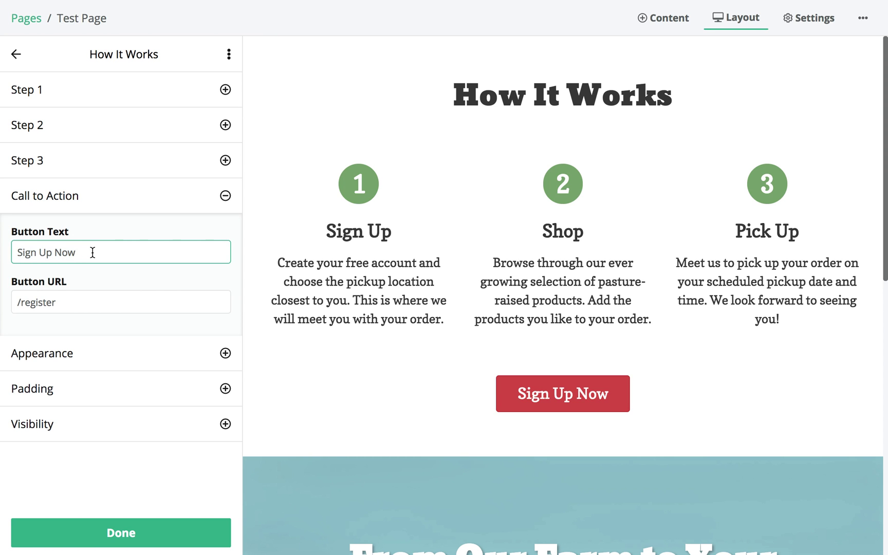
key(super+a)
key(BackSpace)
text(Register Now)
click(134, 531)
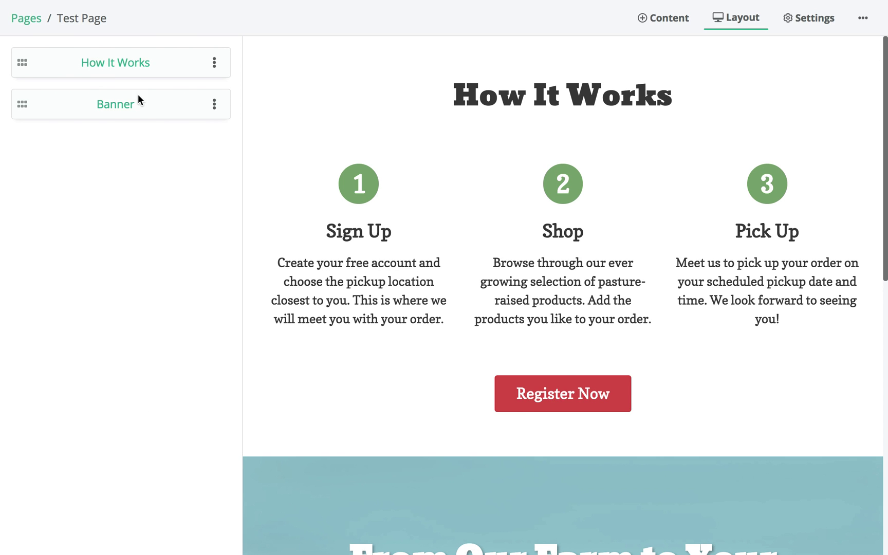
click(123, 109)
- Reopen How It Works and try a greyish dark red background colour
click(18, 55)
click(102, 64)
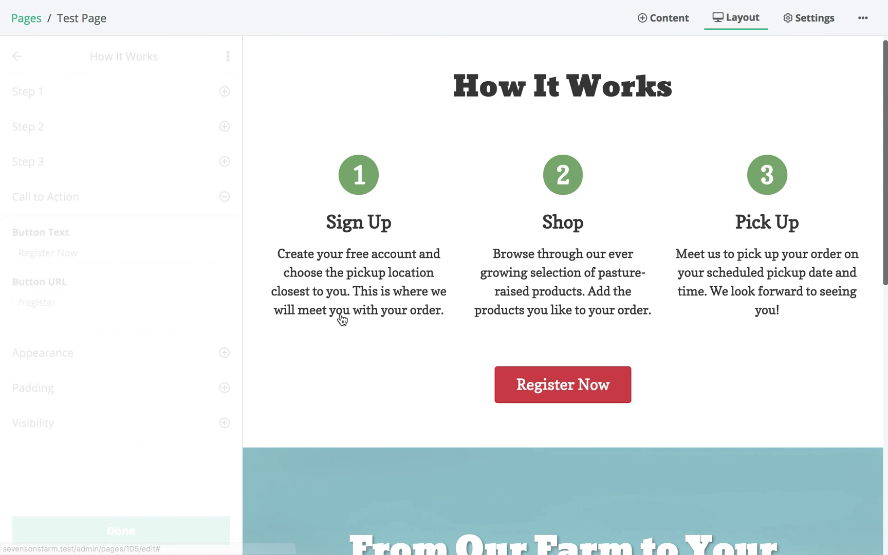
click(105, 202)
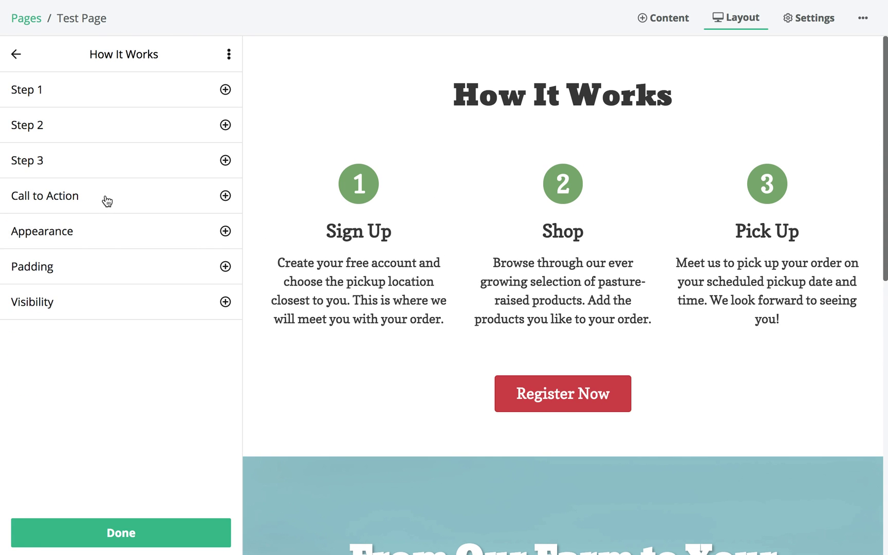
click(82, 238)
click(74, 287)
click(114, 334)
drag(115, 334, 76, 402)
click(133, 454)
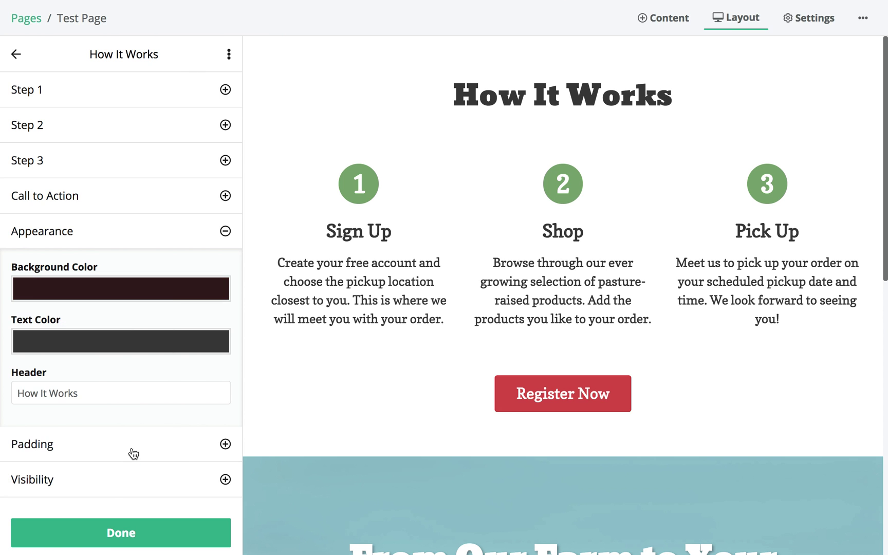
- Clear the How It Works background colour to transparent and return to the sections list
click(121, 296)
click(72, 311)
click(146, 317)
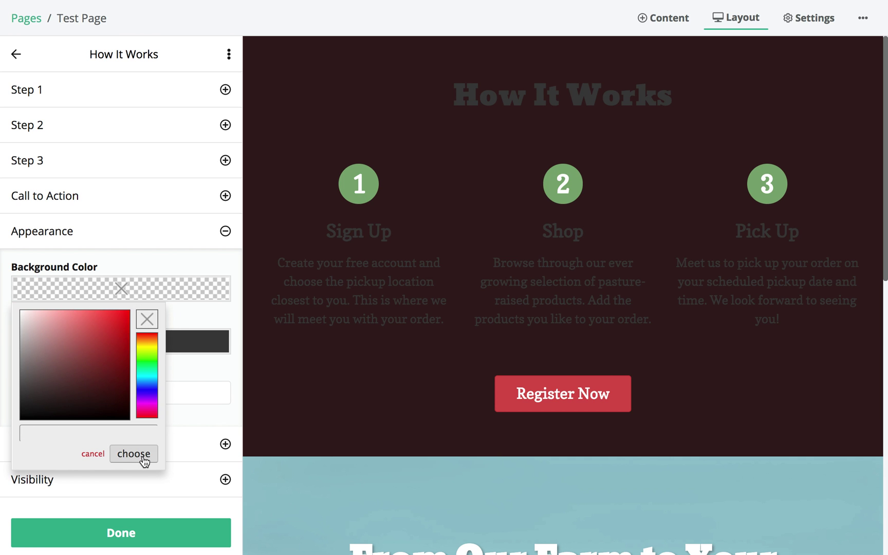
click(123, 457)
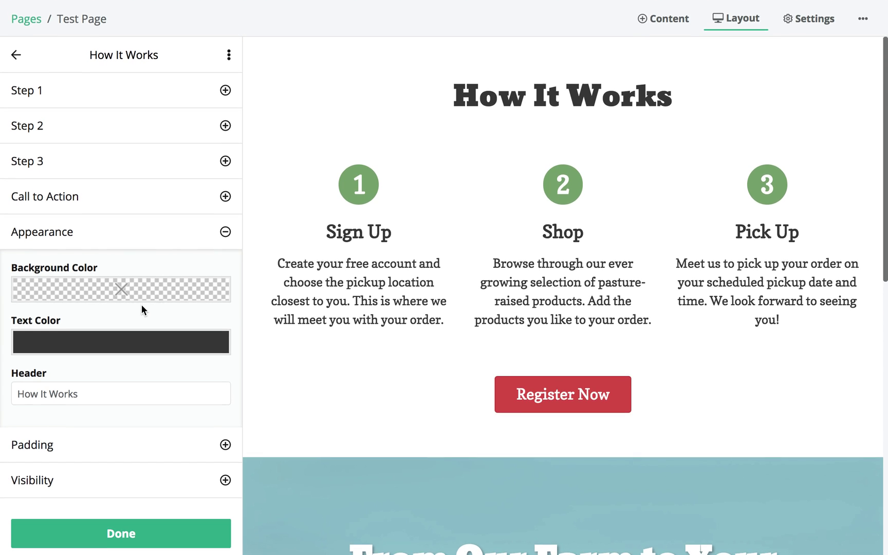
click(16, 54)
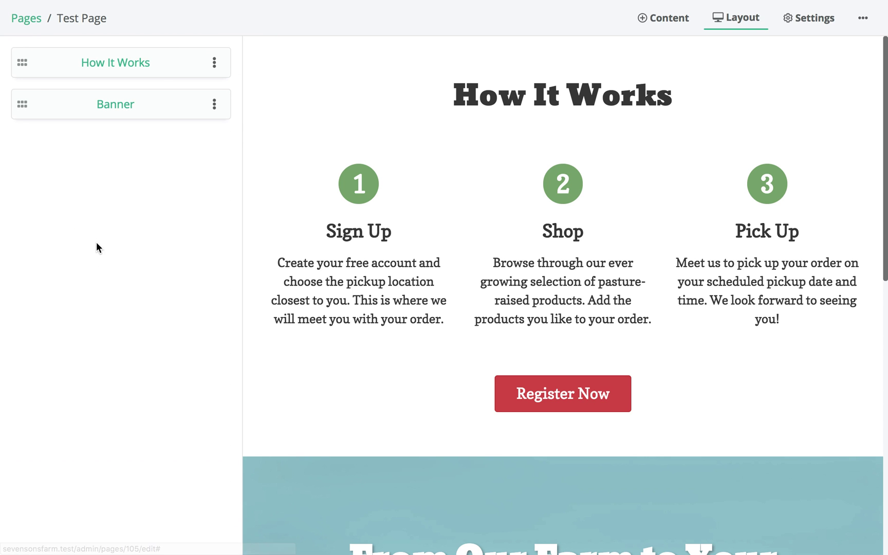
- Drag the How It Works row below the Banner row in the Layout list
scroll(430, 273, down, 1)
scroll(431, 272, down, 10)
scroll(431, 272, up, 10)
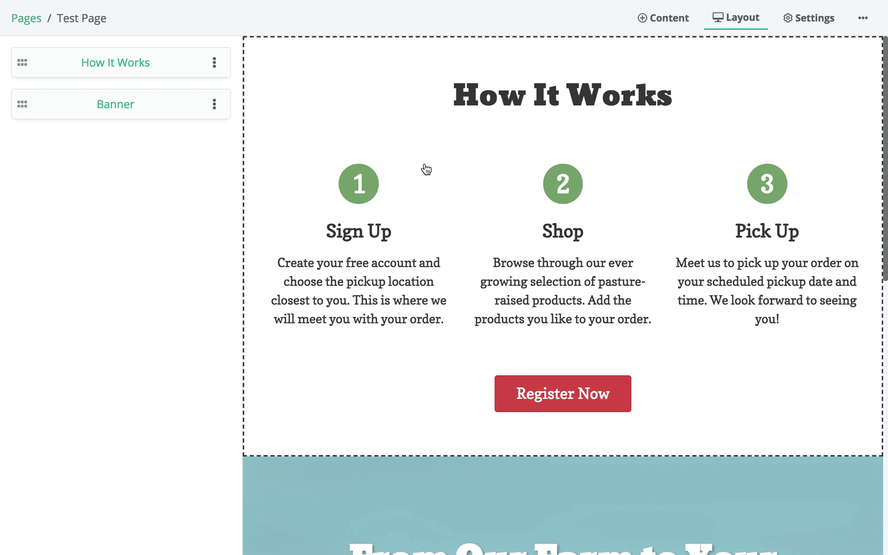
drag(20, 63, 29, 104)
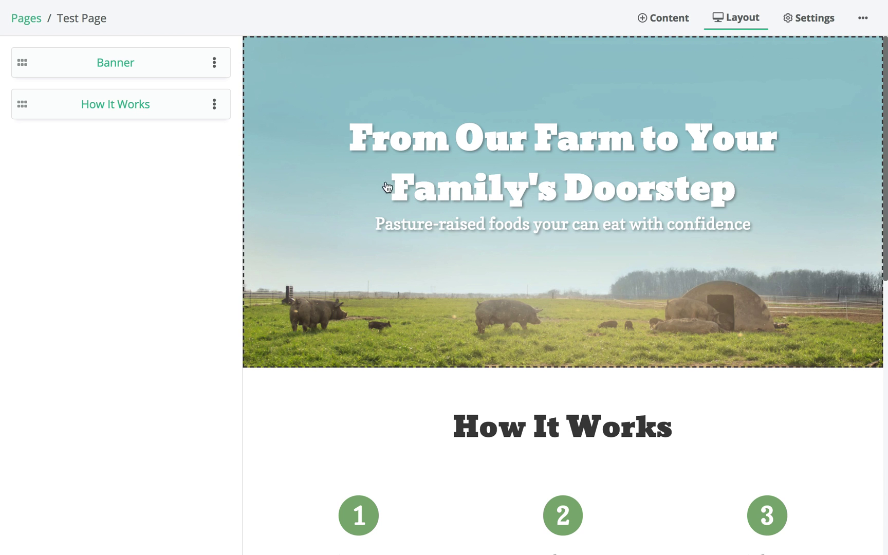
- Duplicate the Banner block and drag Banner (copy) below How It Works
click(214, 62)
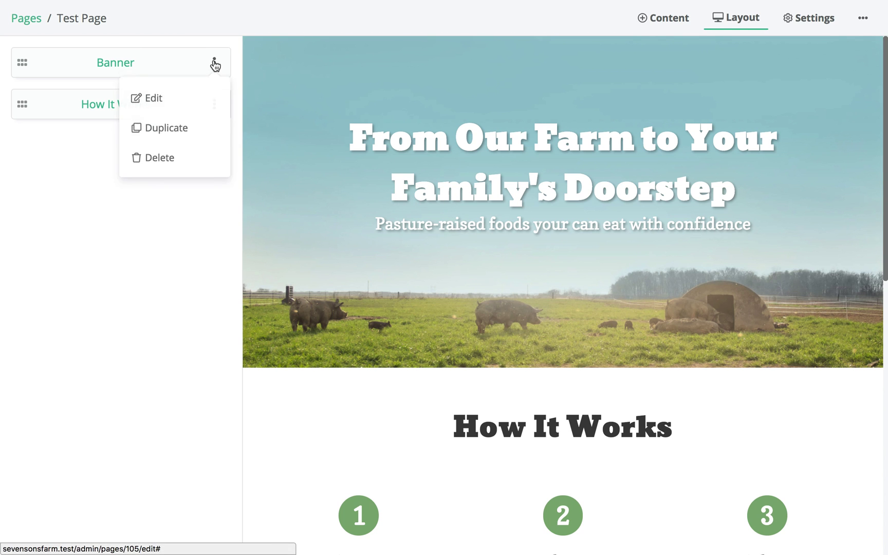
click(185, 128)
scroll(448, 314, down, 3)
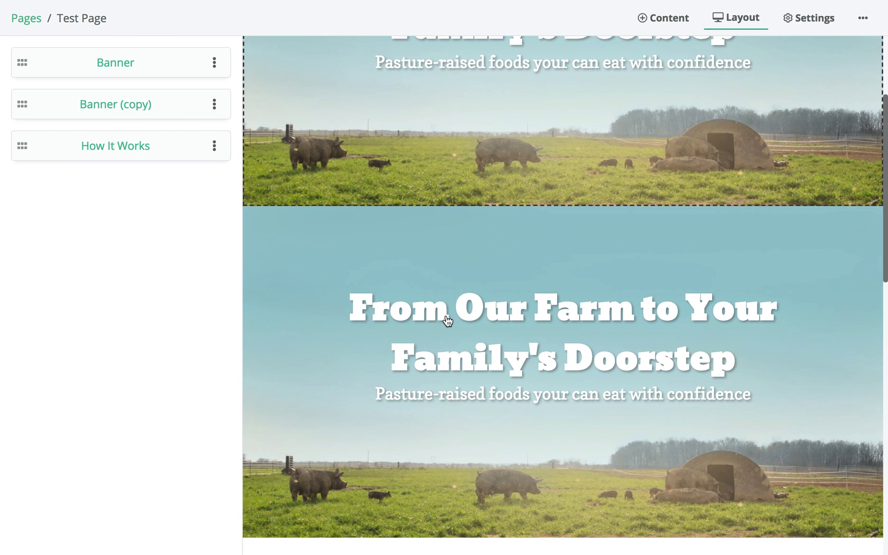
scroll(452, 300, up, 3)
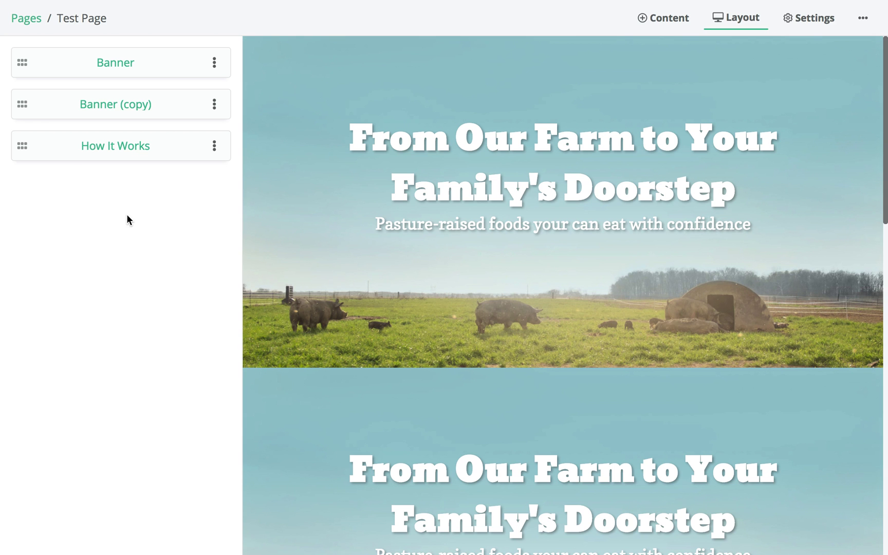
drag(22, 103, 18, 149)
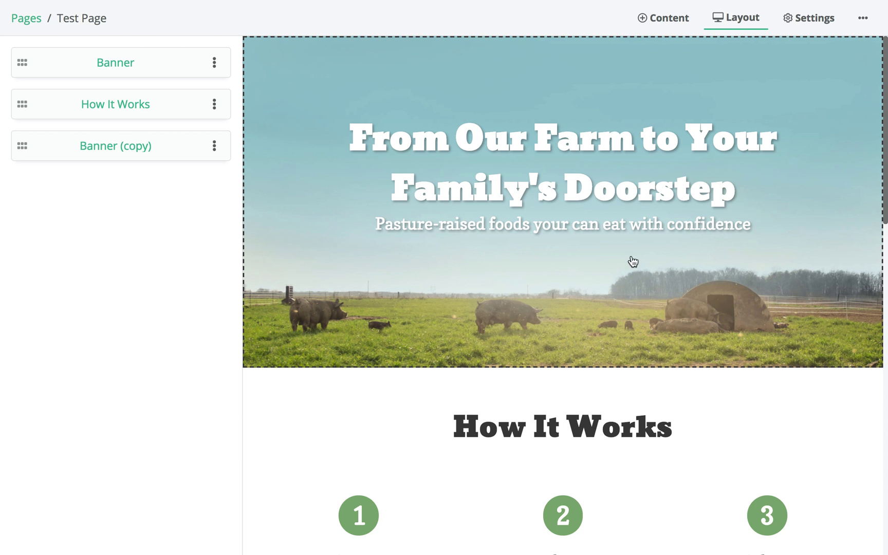
- In Settings, confirm the title 'Test Page', the empty description and the slug 'test-page'
click(804, 25)
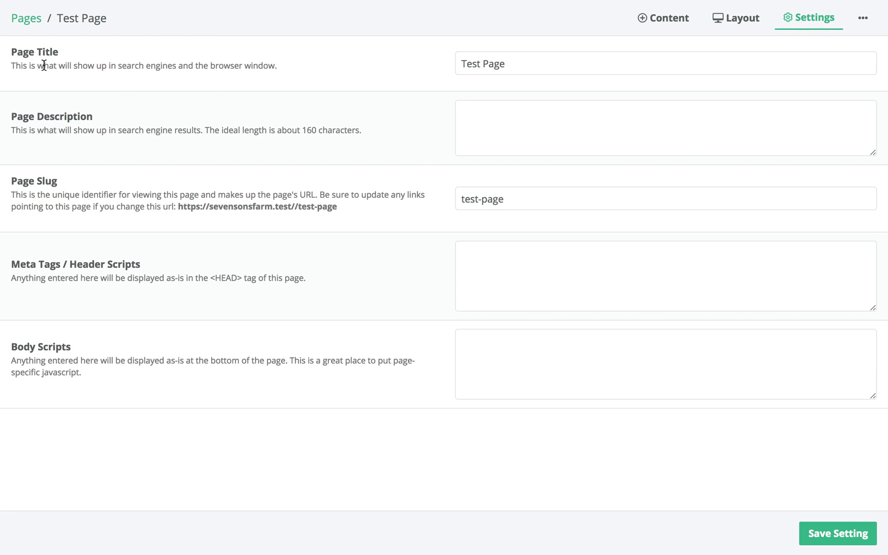
click(489, 69)
click(337, 77)
click(564, 124)
click(374, 110)
drag(10, 180, 62, 180)
click(63, 181)
click(521, 199)
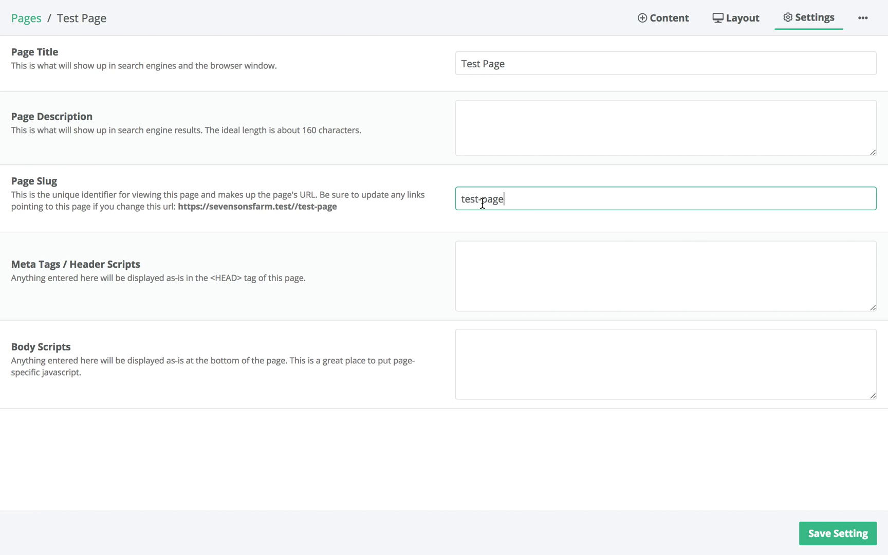
click(398, 213)
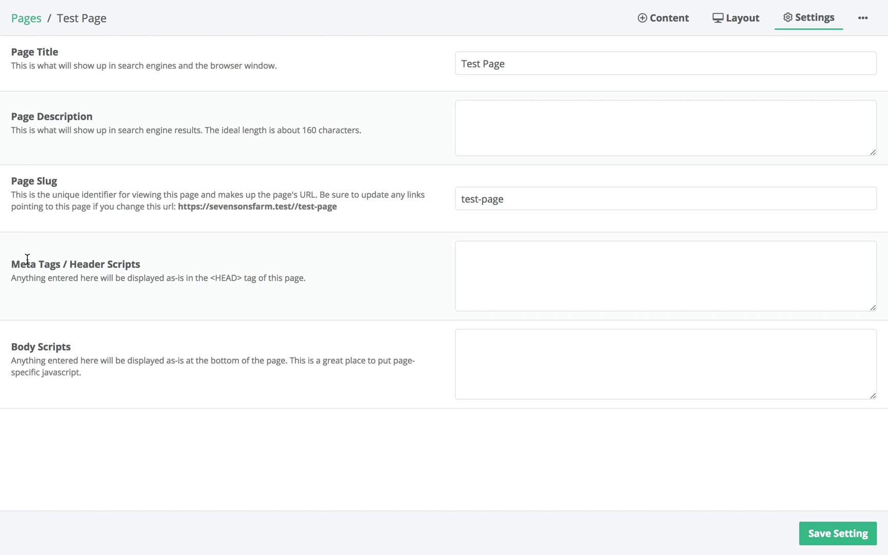
- Leave Meta Tags / Header Scripts empty, save the settings and return to the layout
click(549, 253)
click(387, 253)
click(493, 263)
click(410, 257)
click(477, 259)
click(402, 258)
click(840, 537)
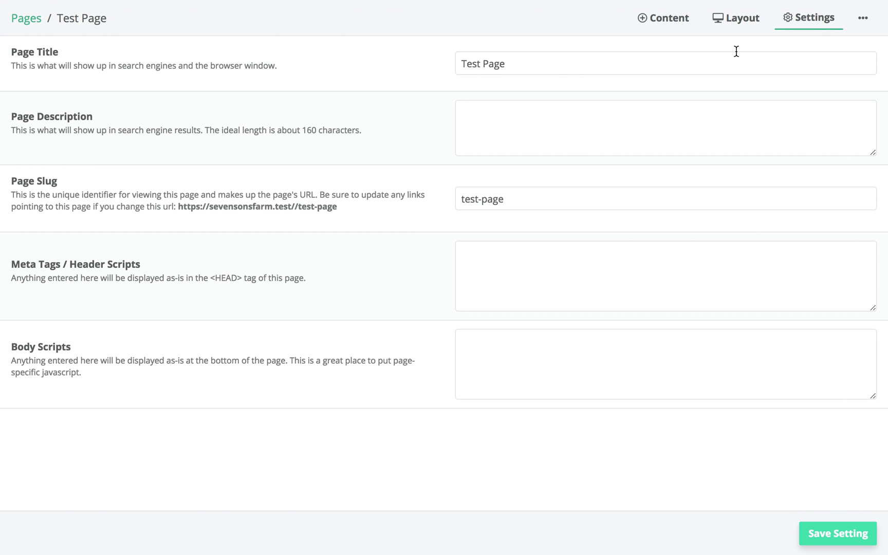
click(728, 29)
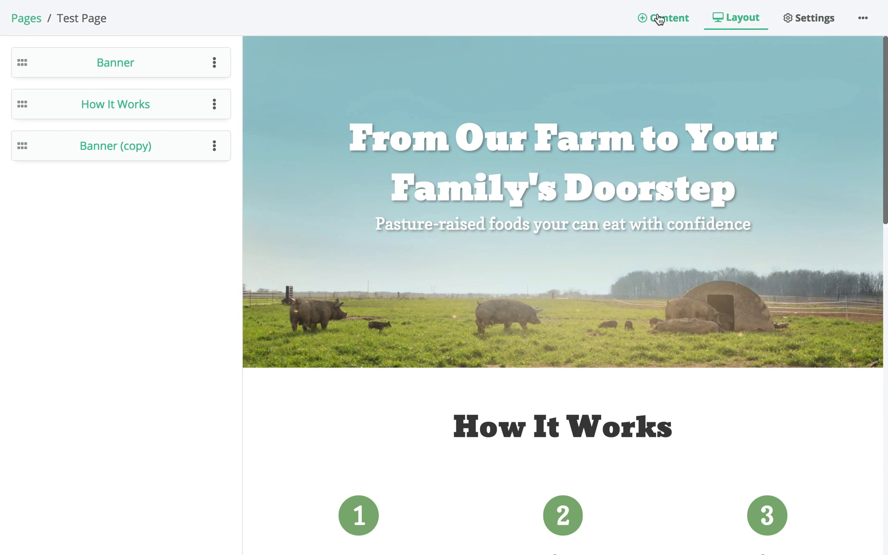
- Open the live Test Page in a new tab with Visit Page
click(659, 18)
click(712, 19)
click(861, 19)
click(837, 62)
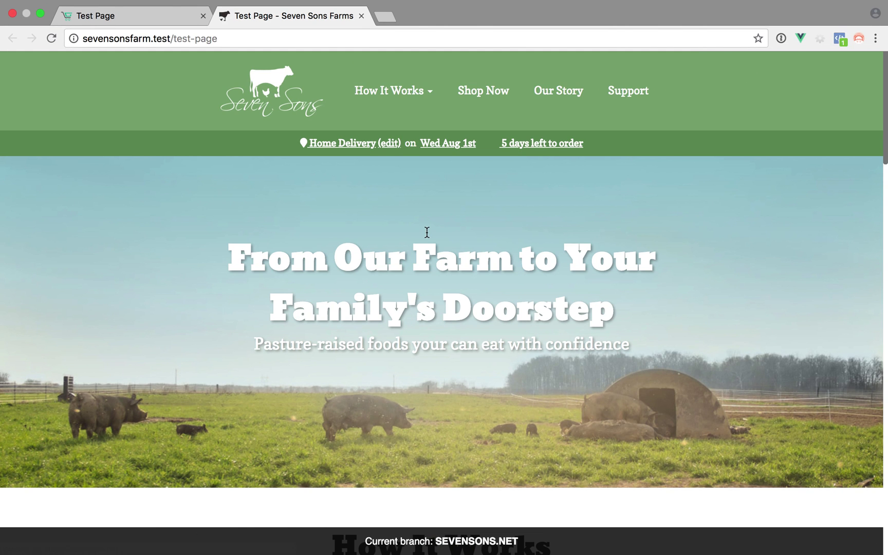
- View the live page fullscreen, scroll through Banner, How It Works and the copy, then return to admin
key(ctrl+super+f)
scroll(426, 231, down, 10)
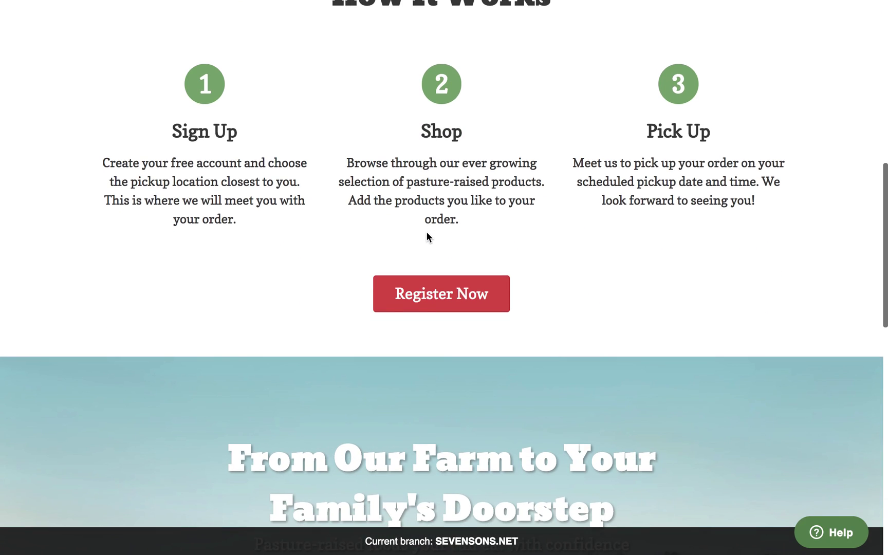
scroll(426, 232, down, 4)
scroll(426, 231, up, 20)
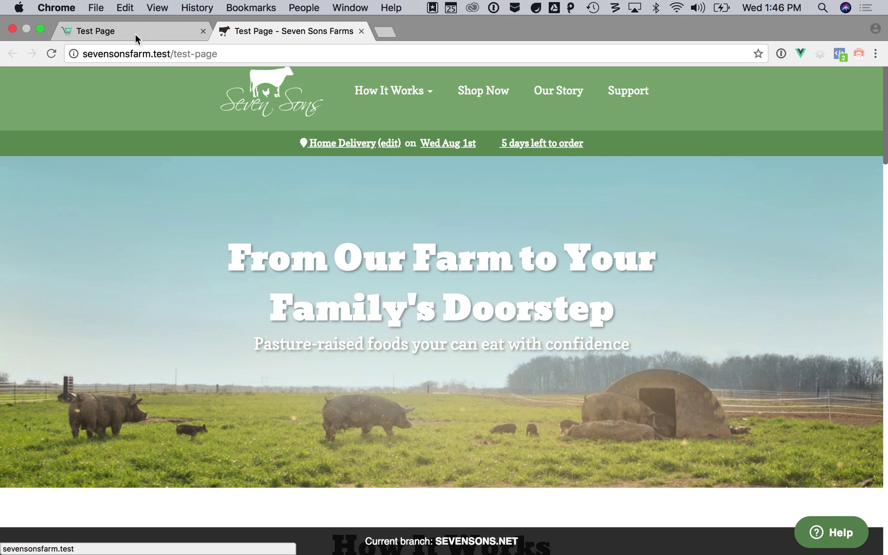
click(136, 33)
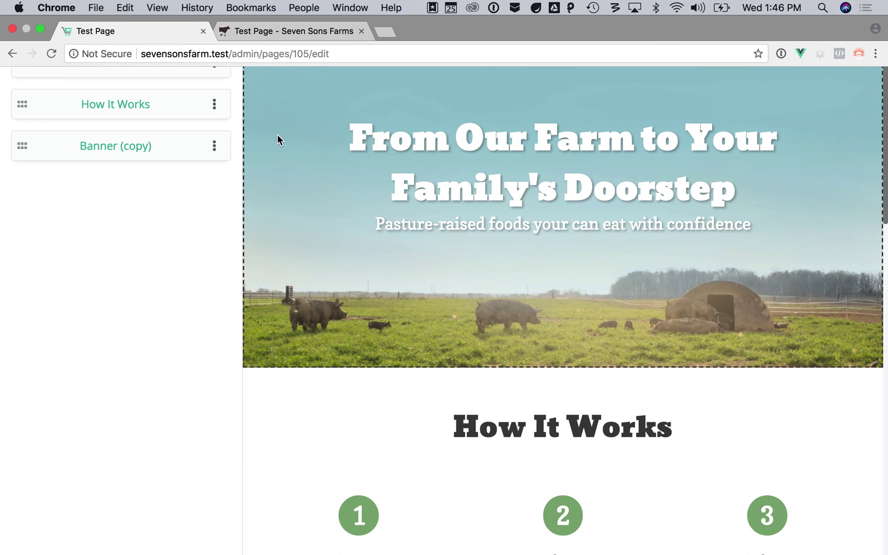
- Open the How It Works section's settings panel to check its transparent background
scroll(505, 265, down, 5)
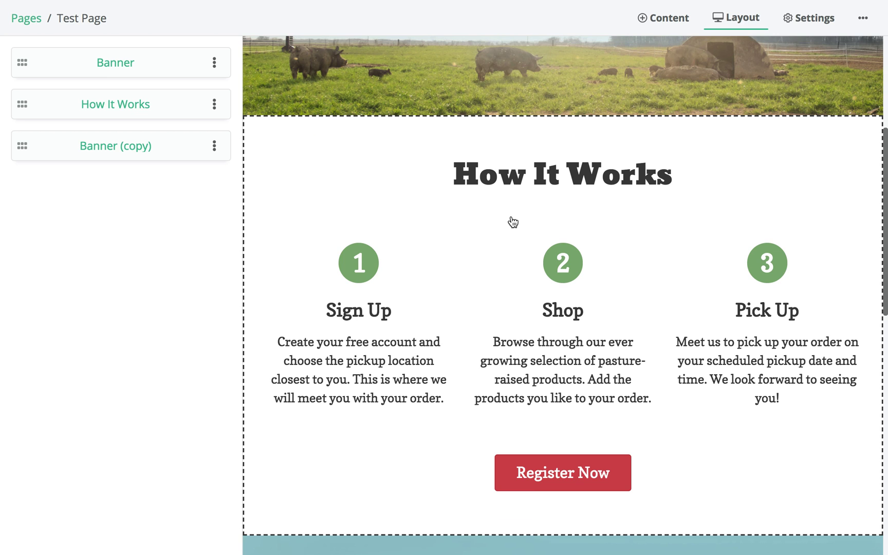
scroll(512, 222, down, 5)
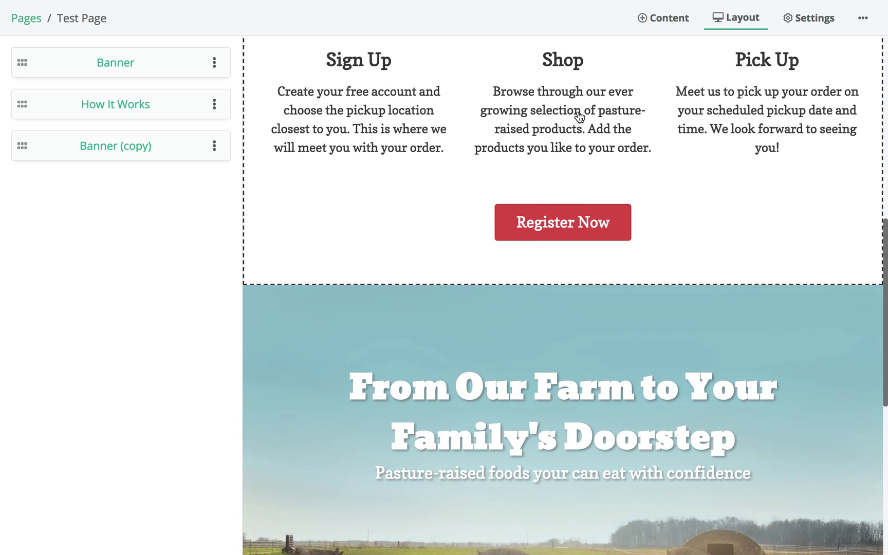
scroll(580, 256, up, 1)
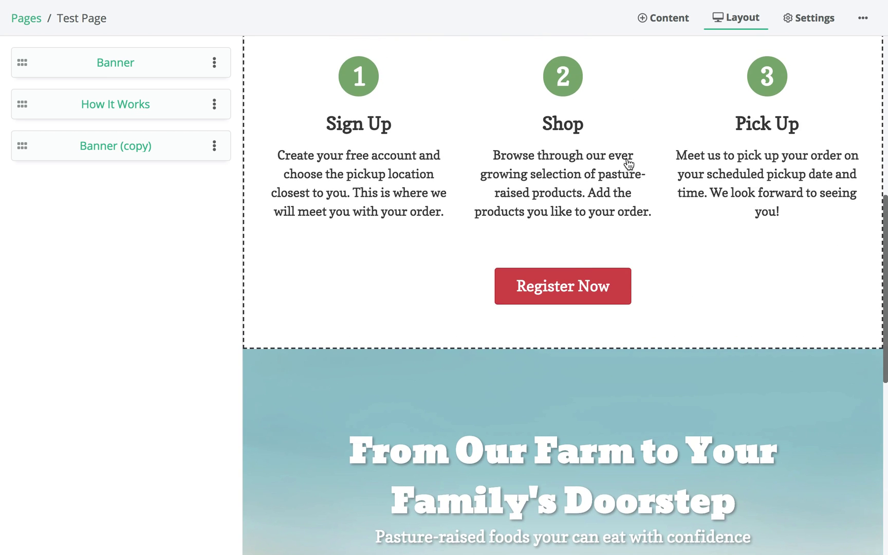
click(579, 297)
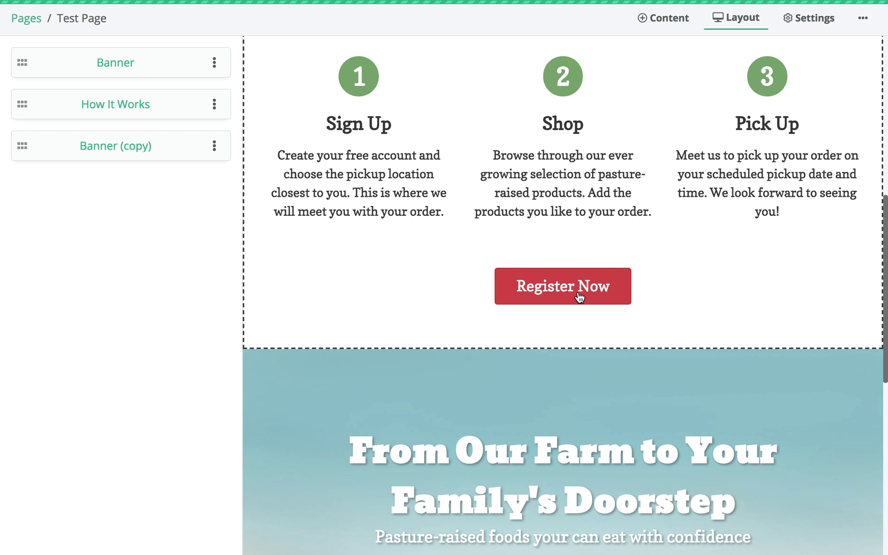